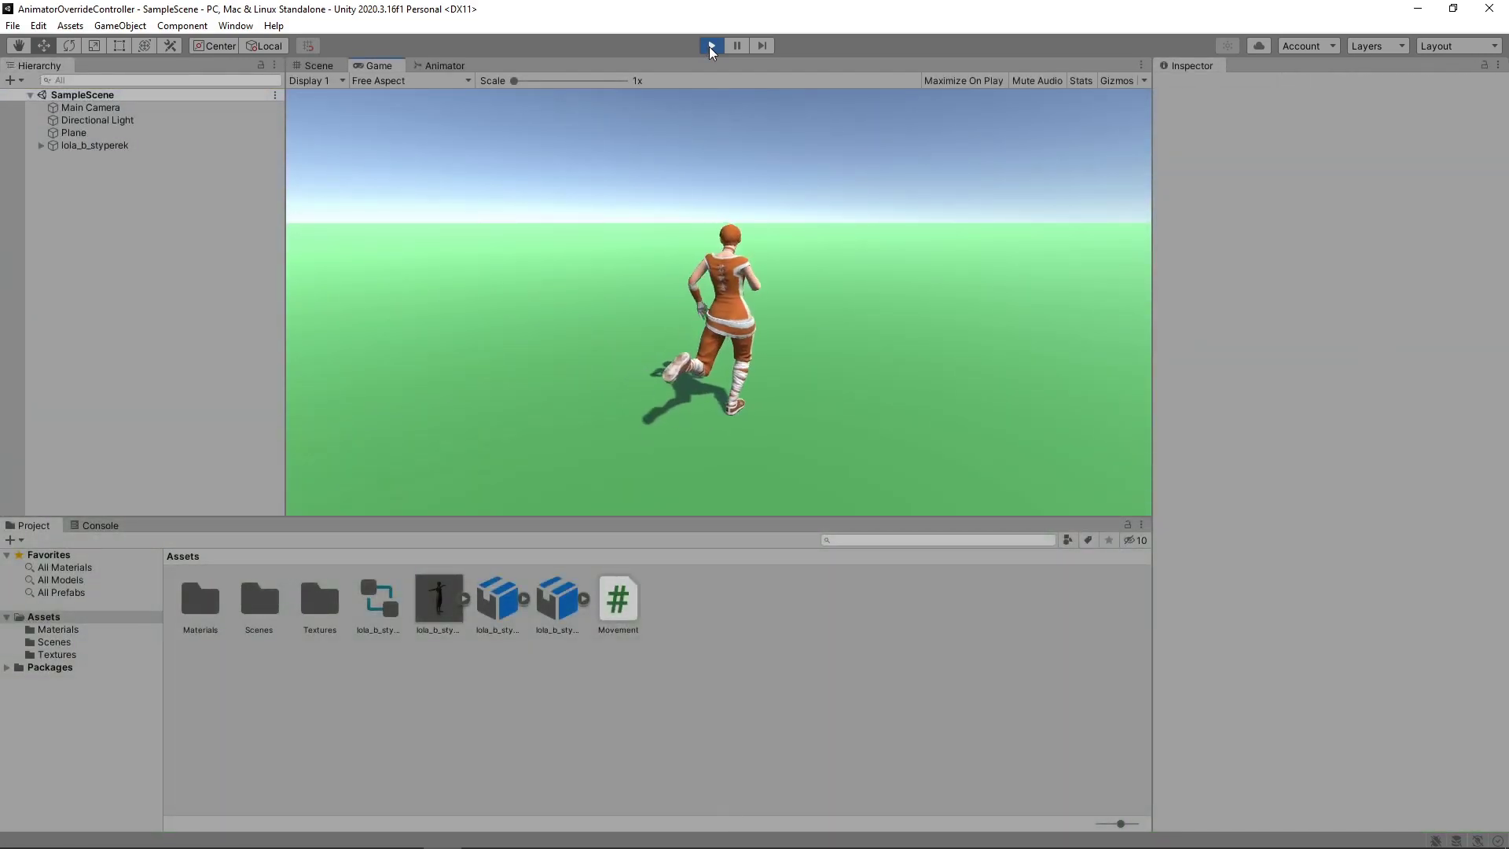
- Compare the Salsa Dancing and Walking states in the Animator graph with the running game, then stop play mode
click(452, 65)
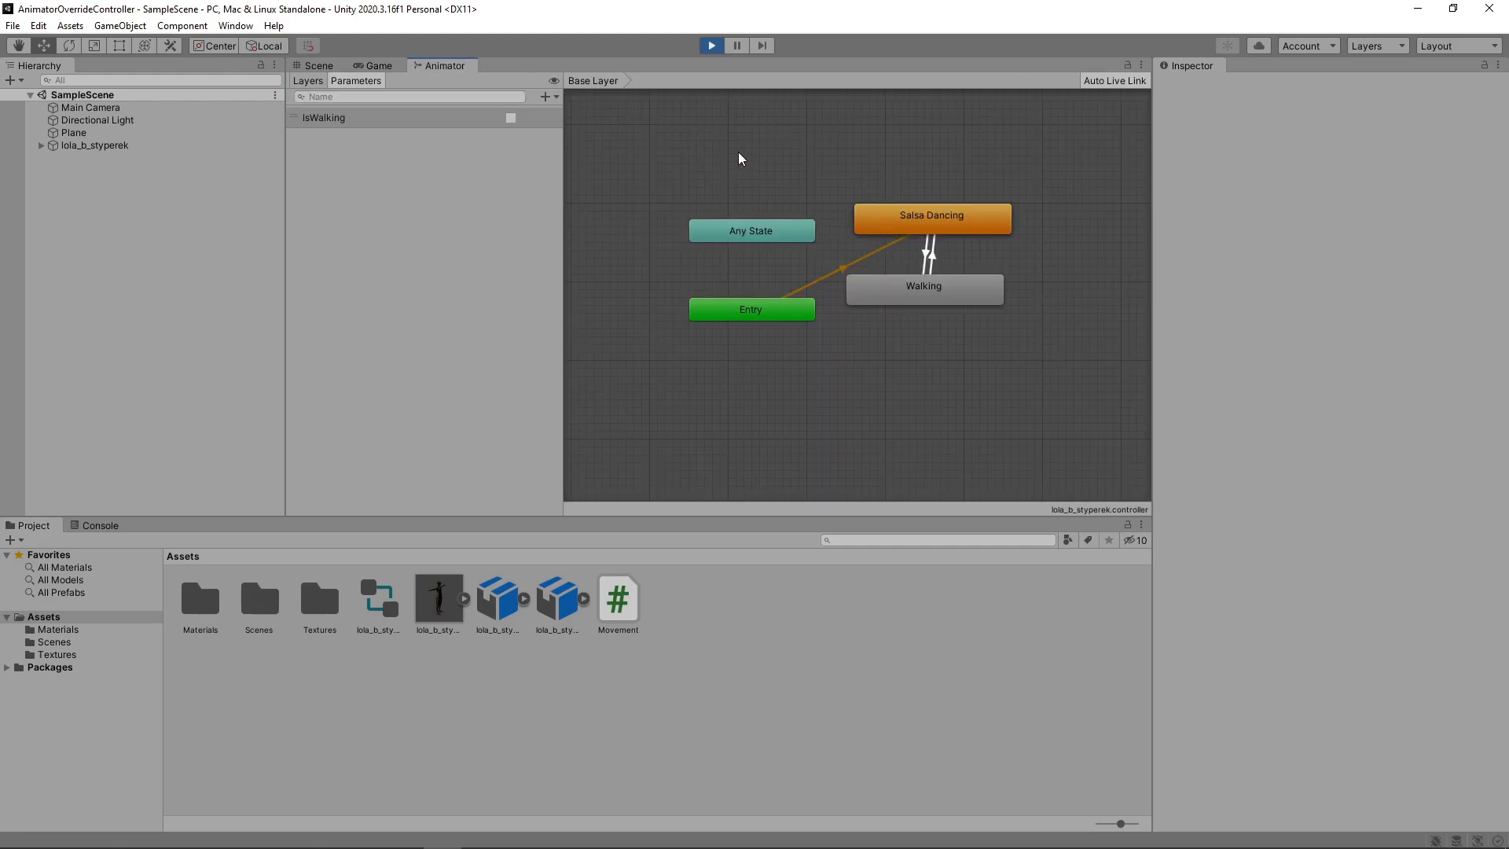
click(372, 65)
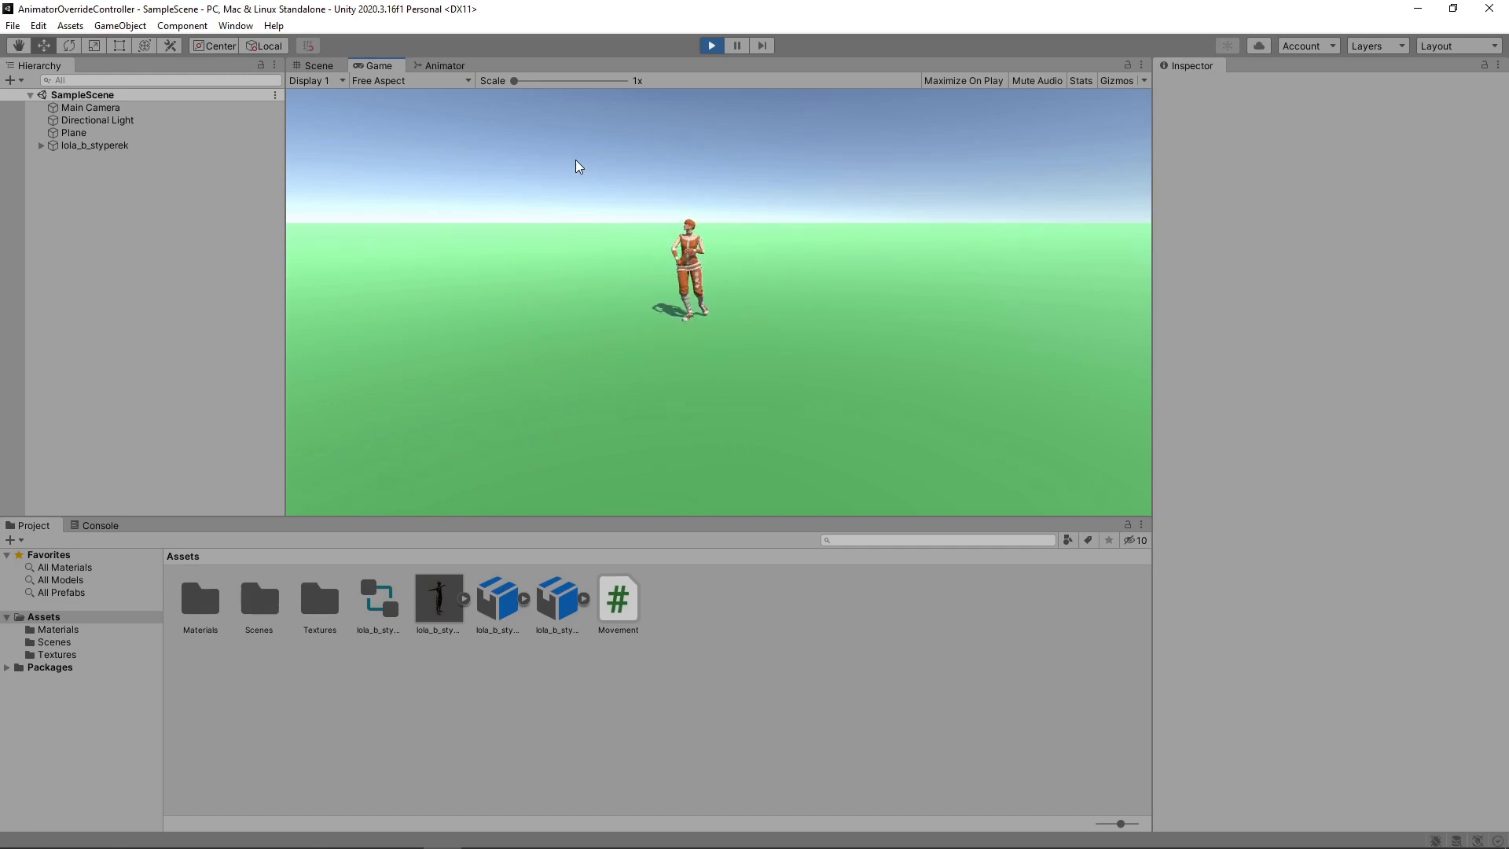
click(709, 45)
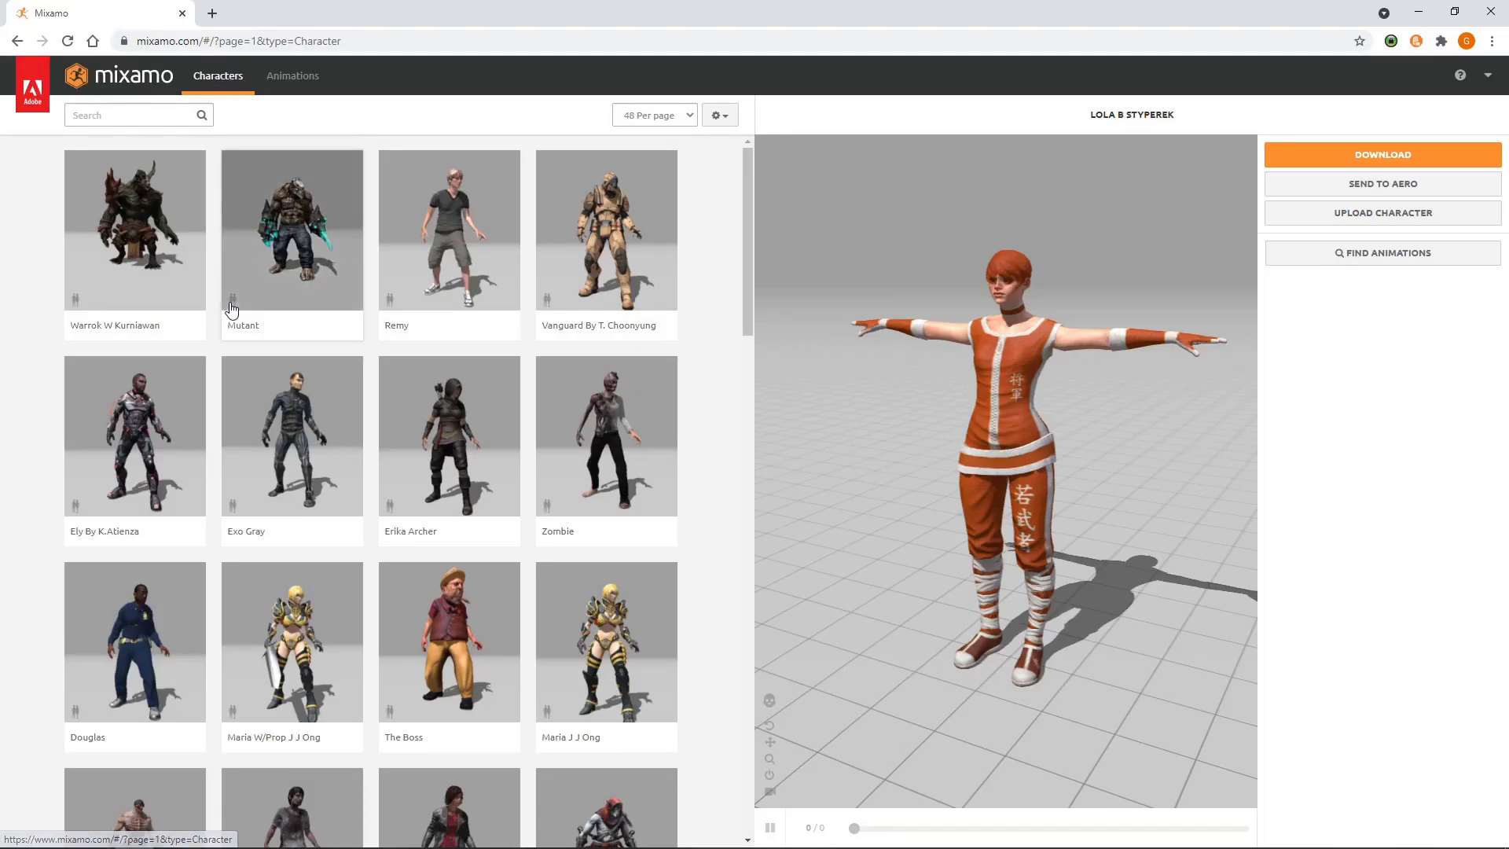
- Switch the Mixamo character to Abe
scroll(230, 320, down, 10)
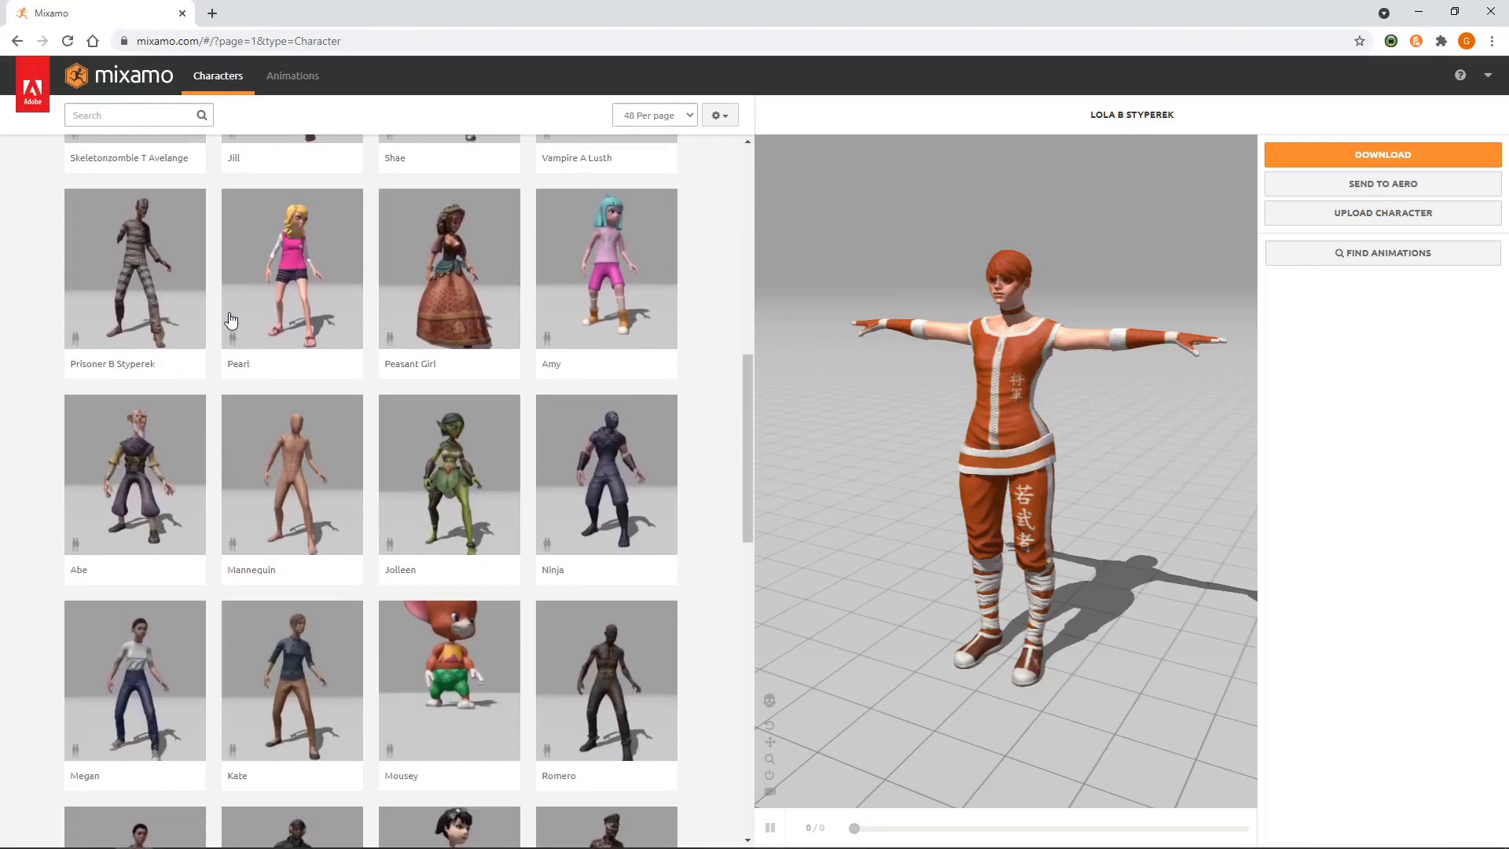
click(121, 502)
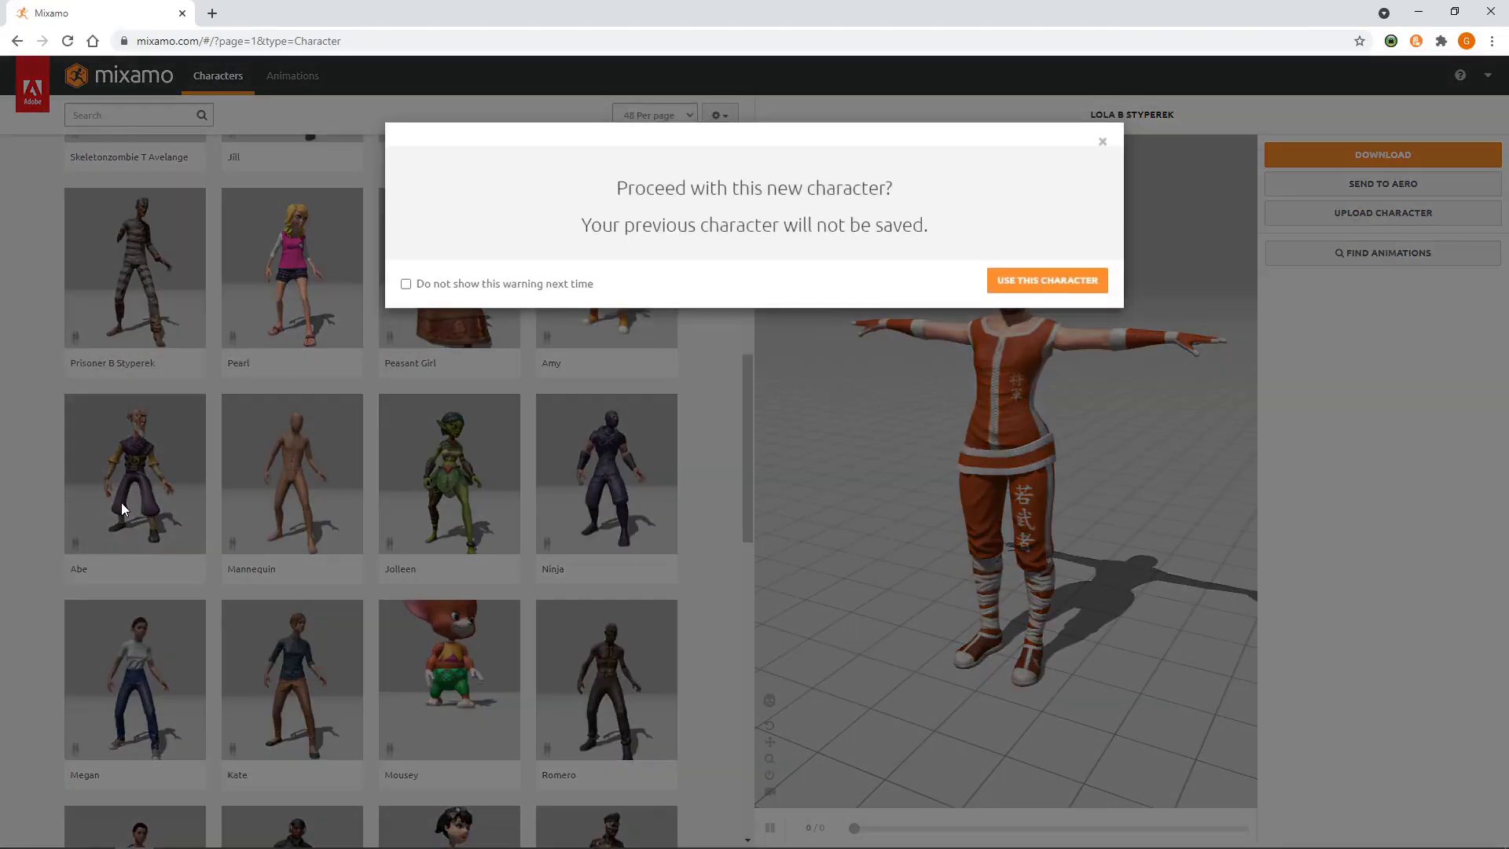
click(1008, 293)
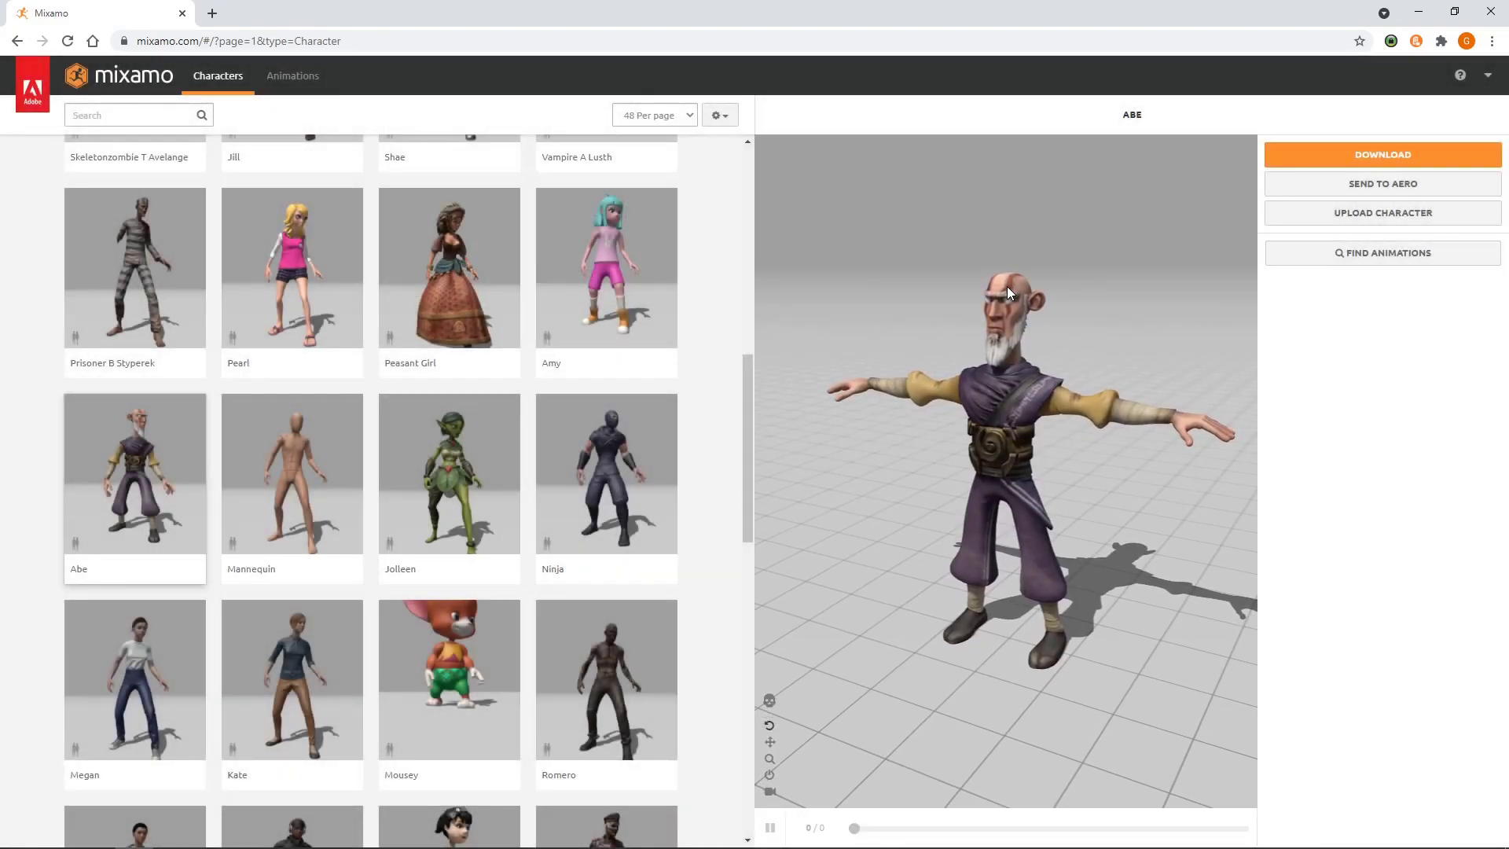
- Download Abe as FBX Binary in T-pose and save Ch39_nonPBR.fbx into the project's Assets folder
click(1353, 155)
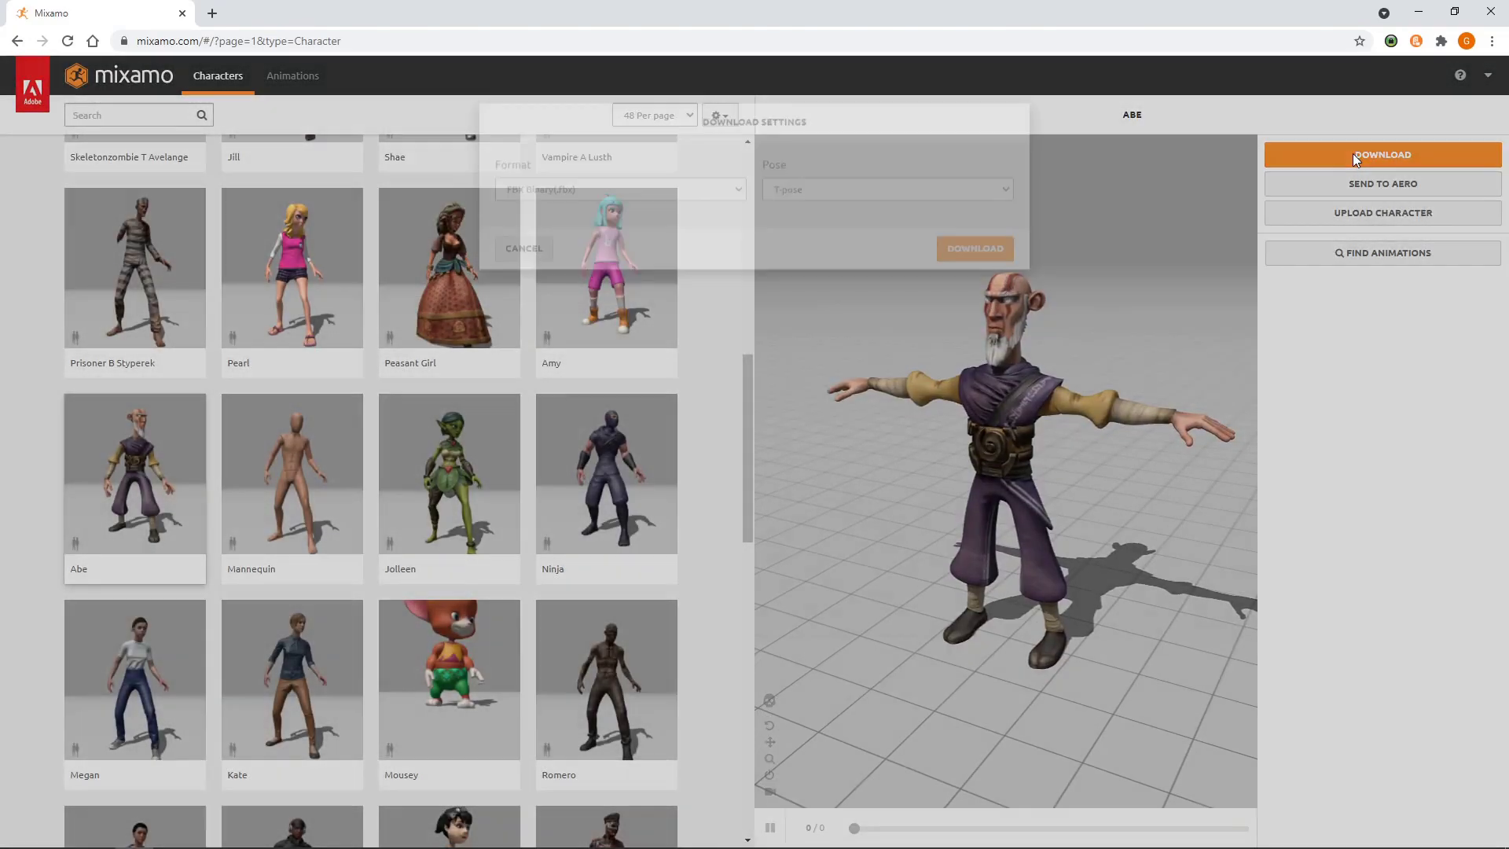
click(706, 220)
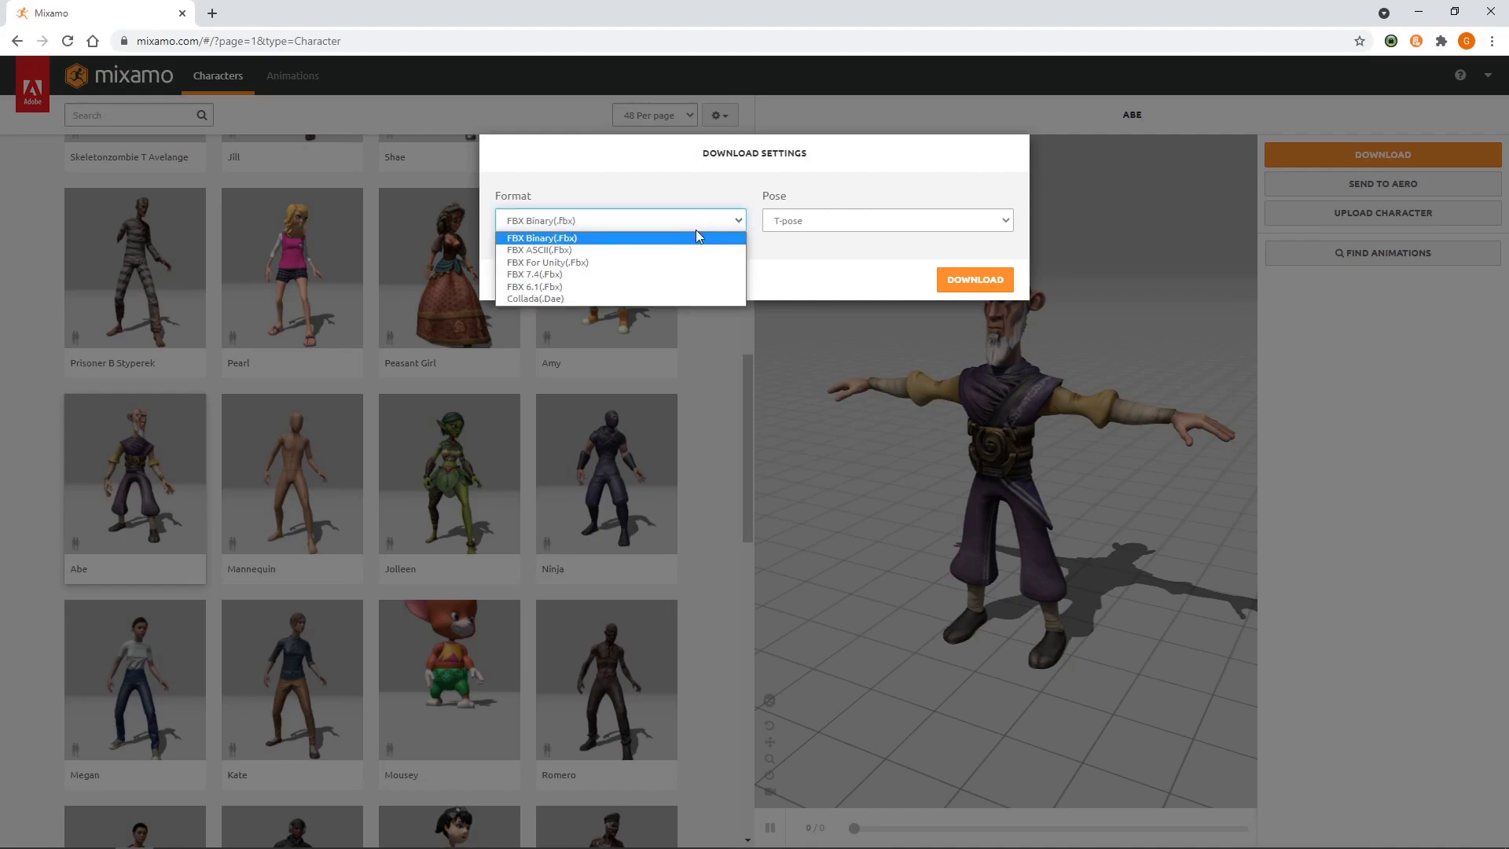
key(Escape)
click(987, 281)
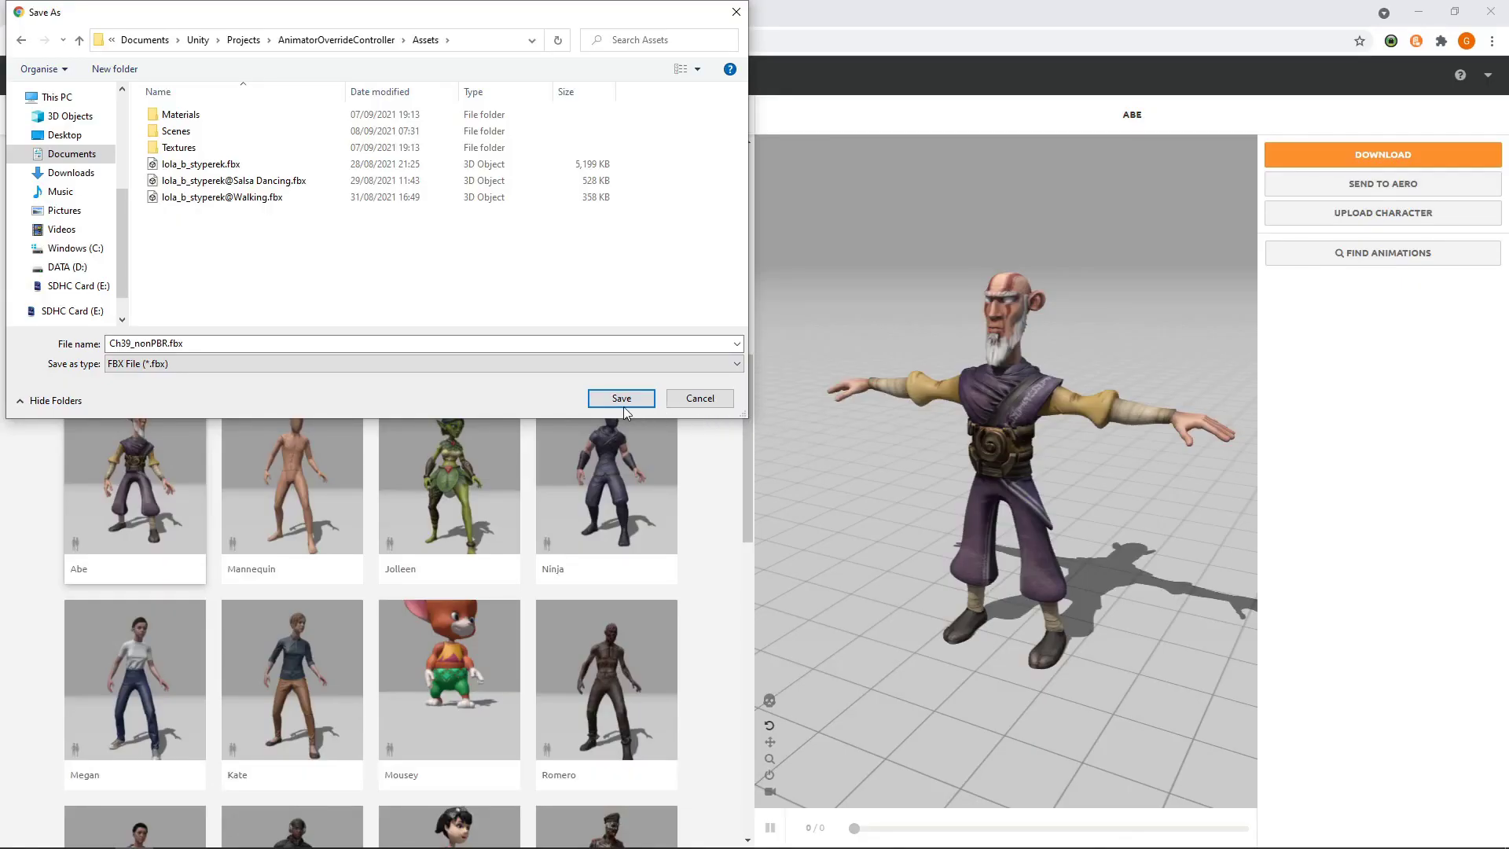
click(620, 398)
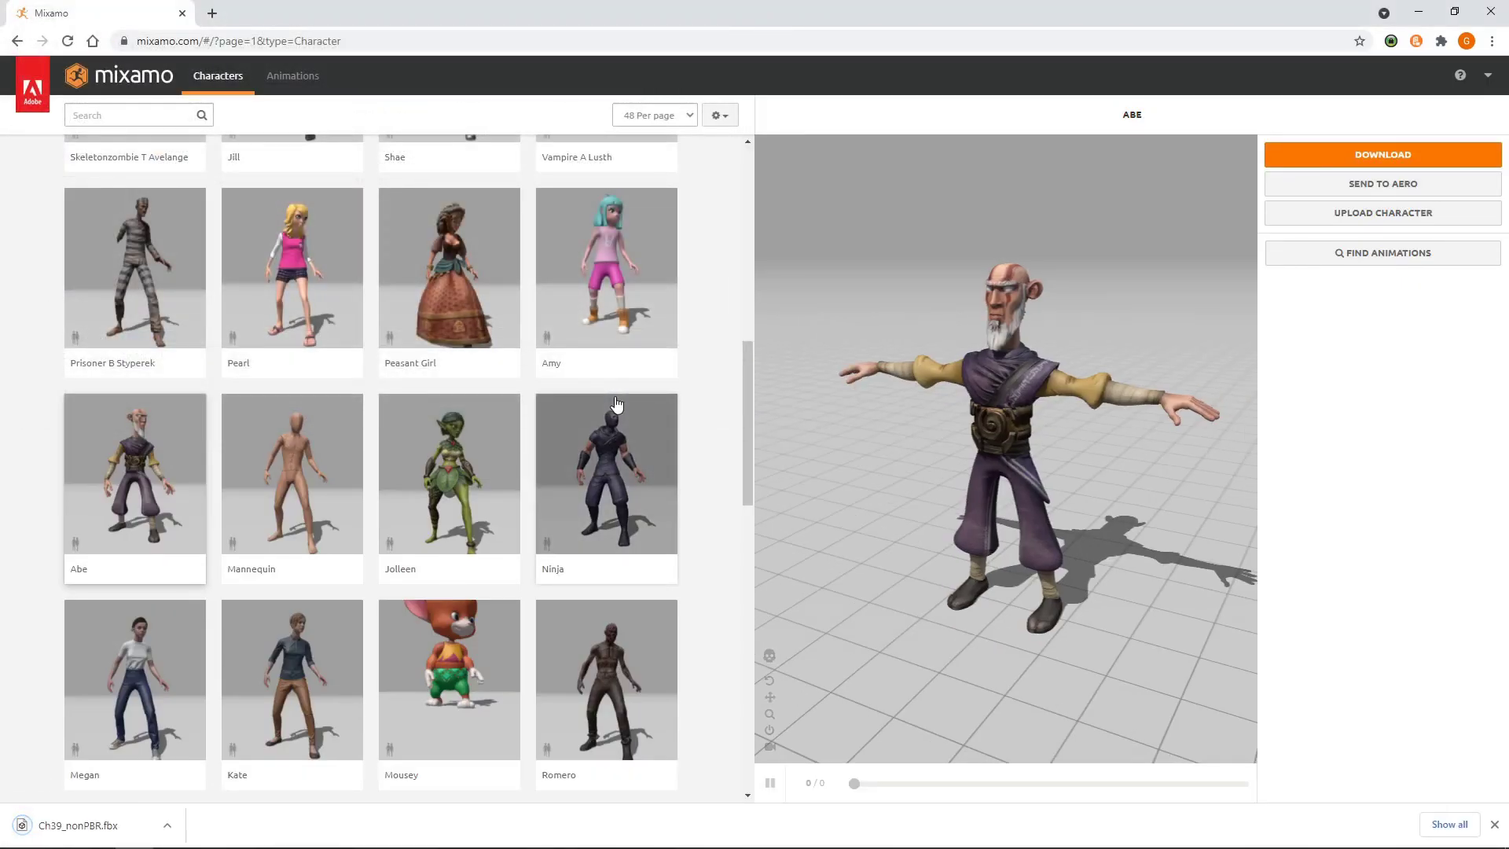
key(alt+Tab)
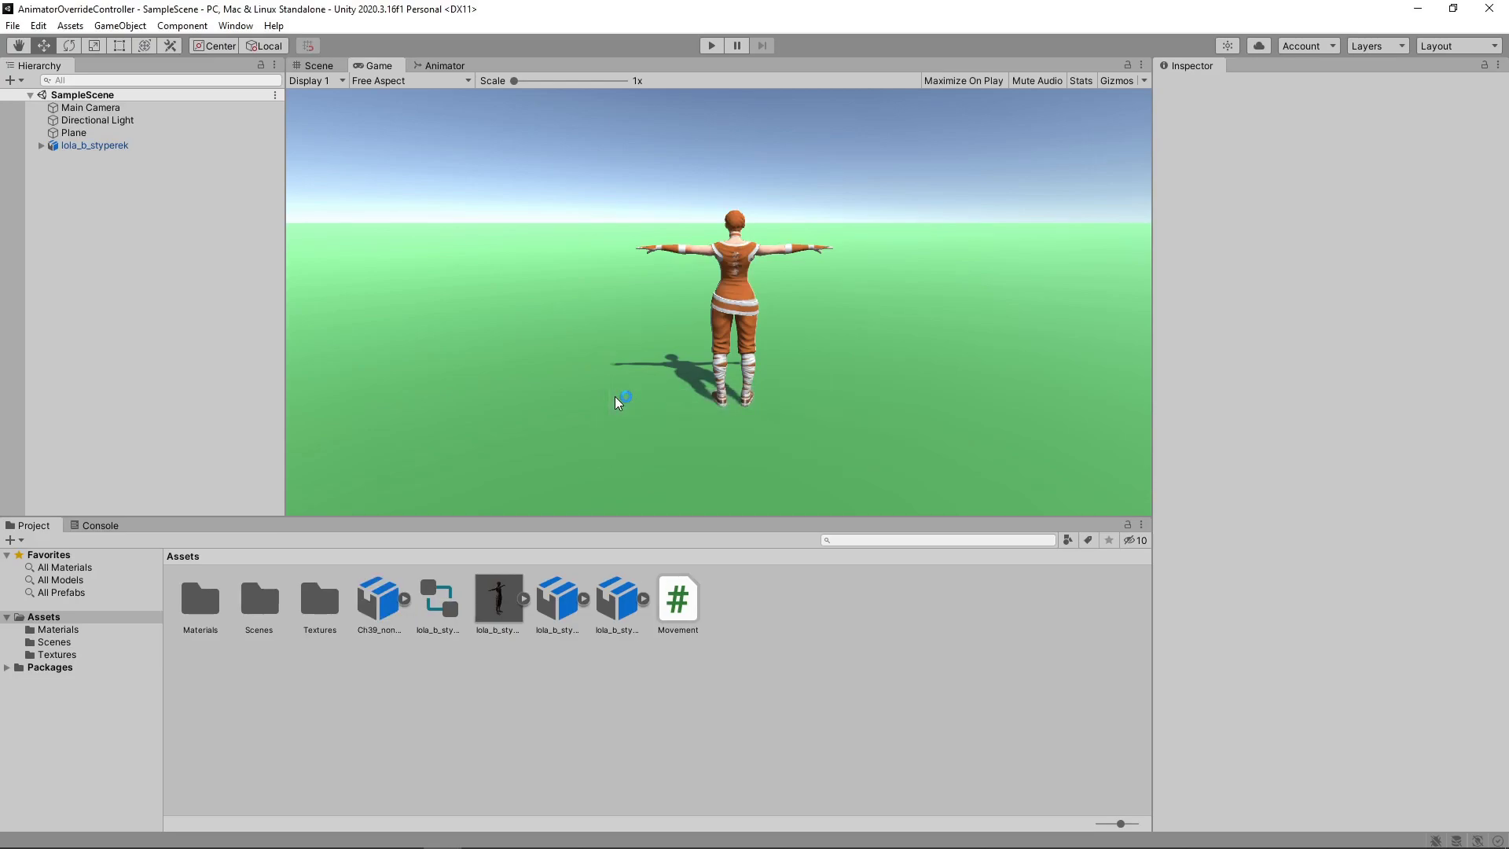
- Set the Ch39_nonPBR.fbx rig Animation Type to Humanoid and apply it
click(391, 598)
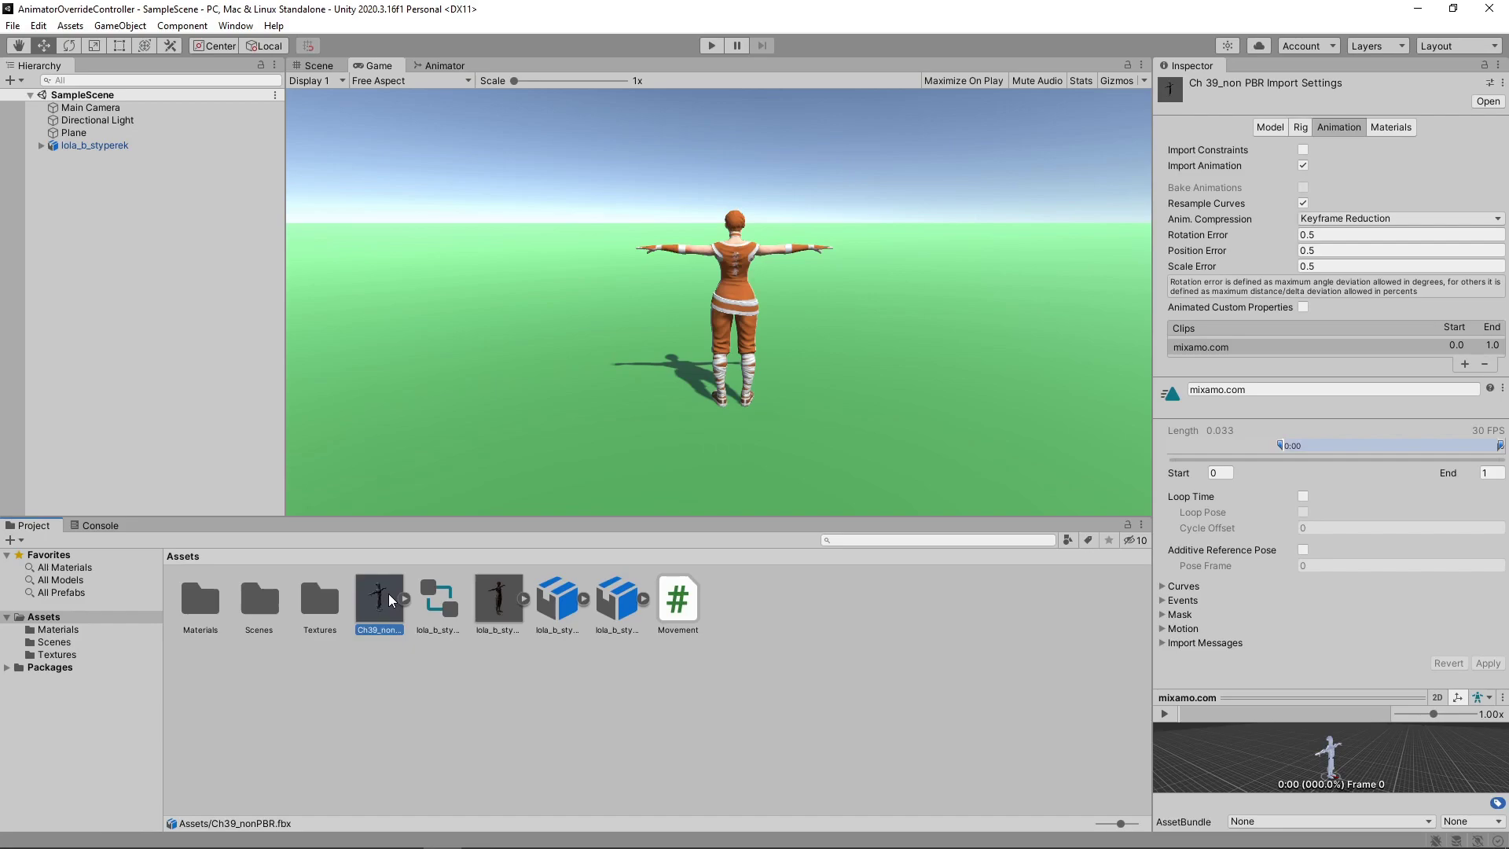
click(1301, 129)
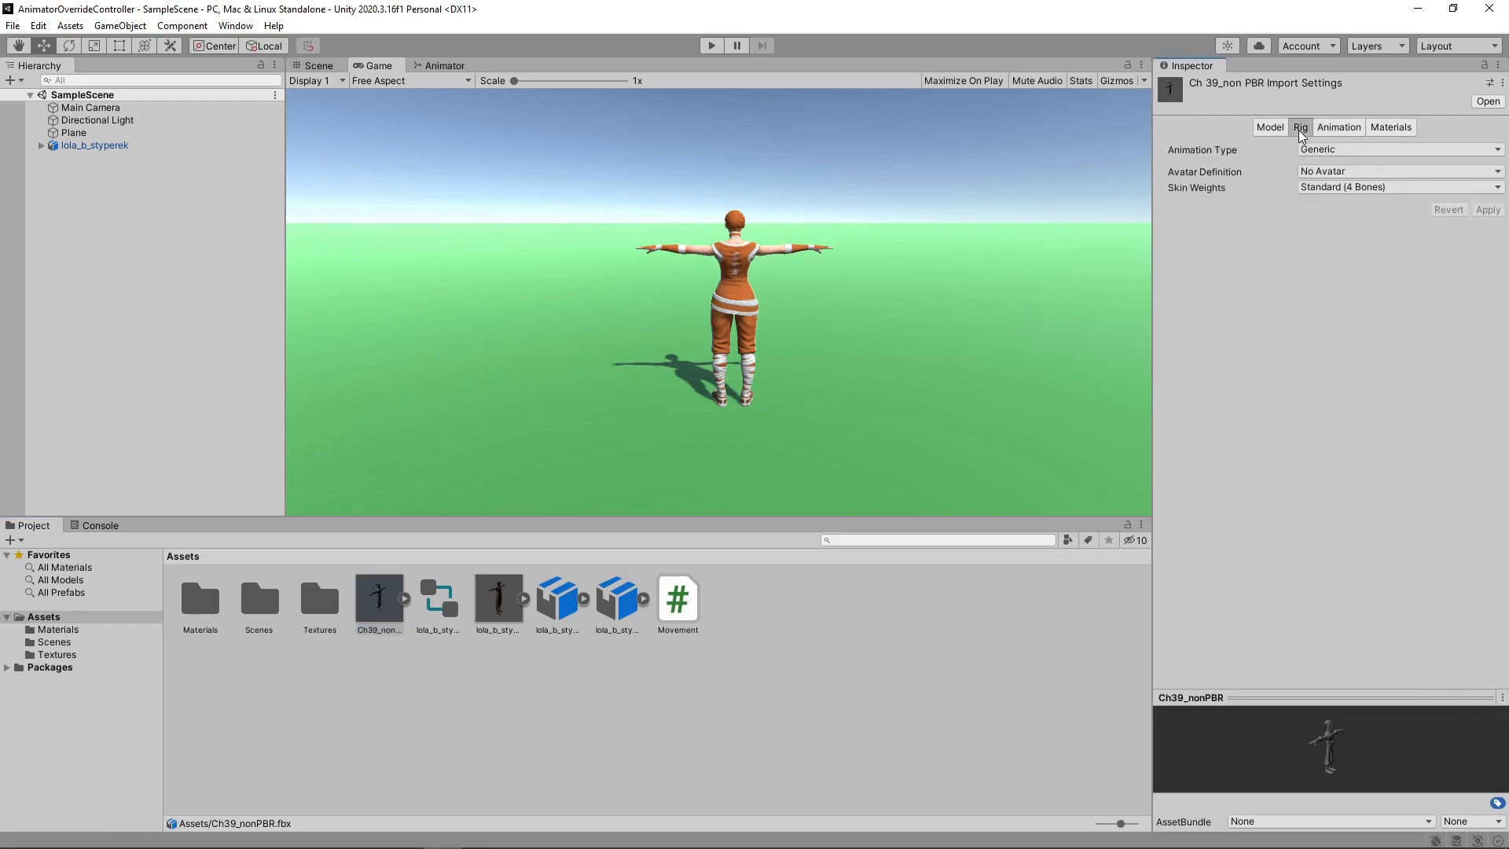
click(1320, 149)
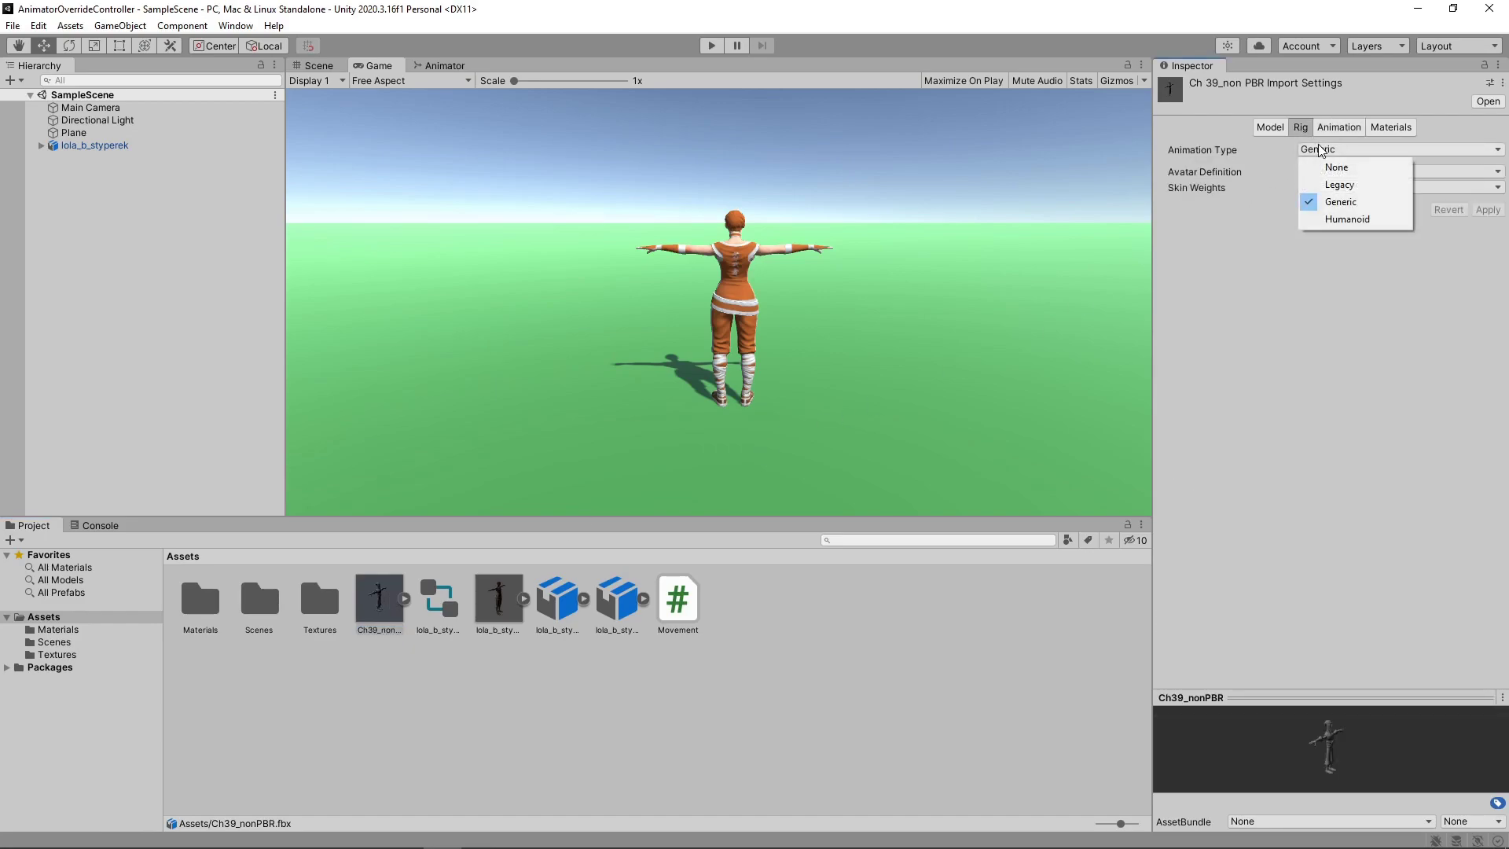
click(1346, 220)
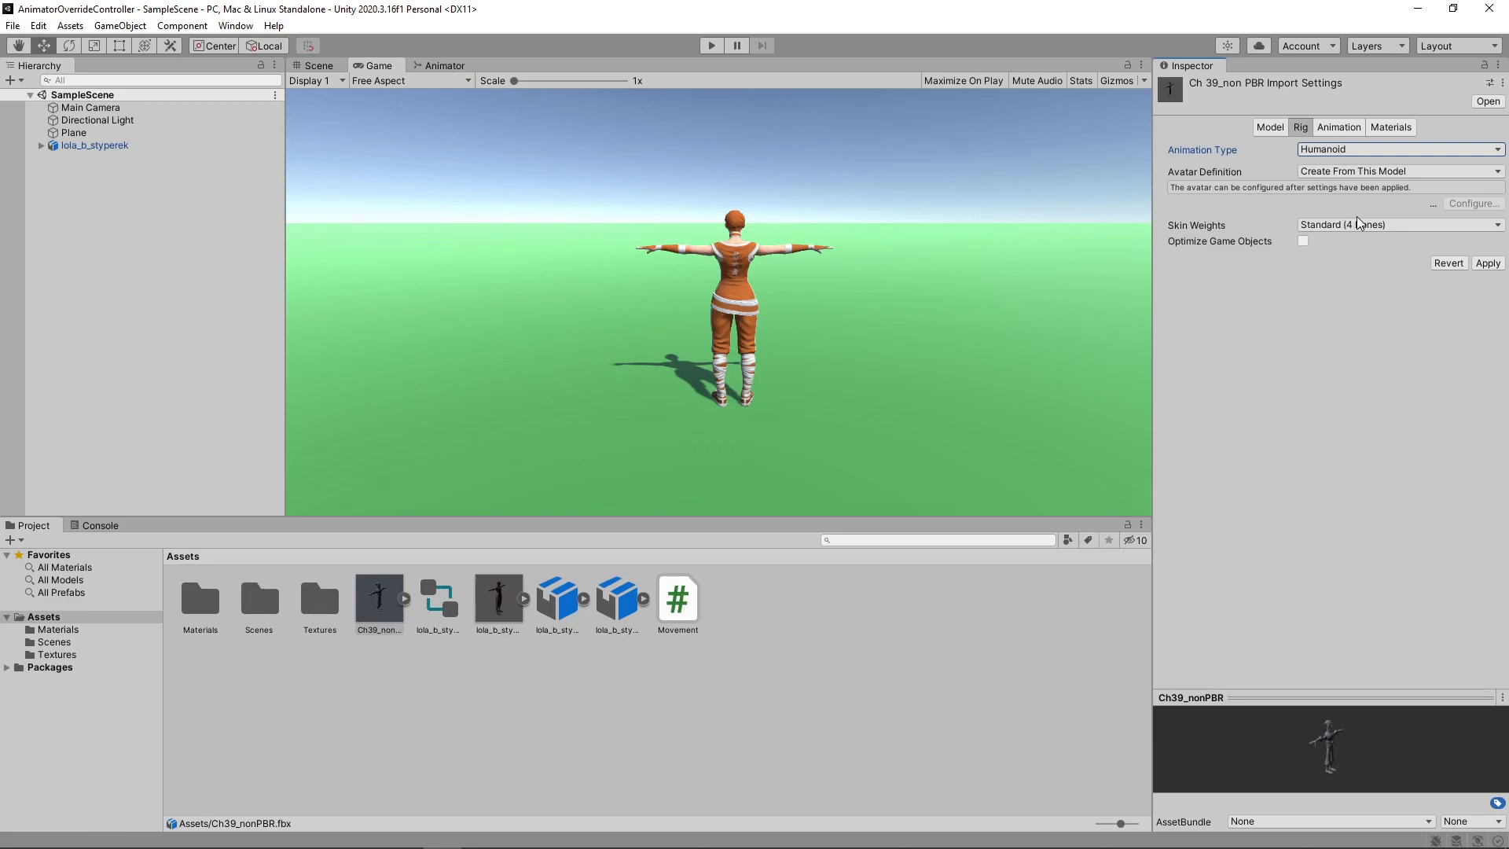
click(1488, 264)
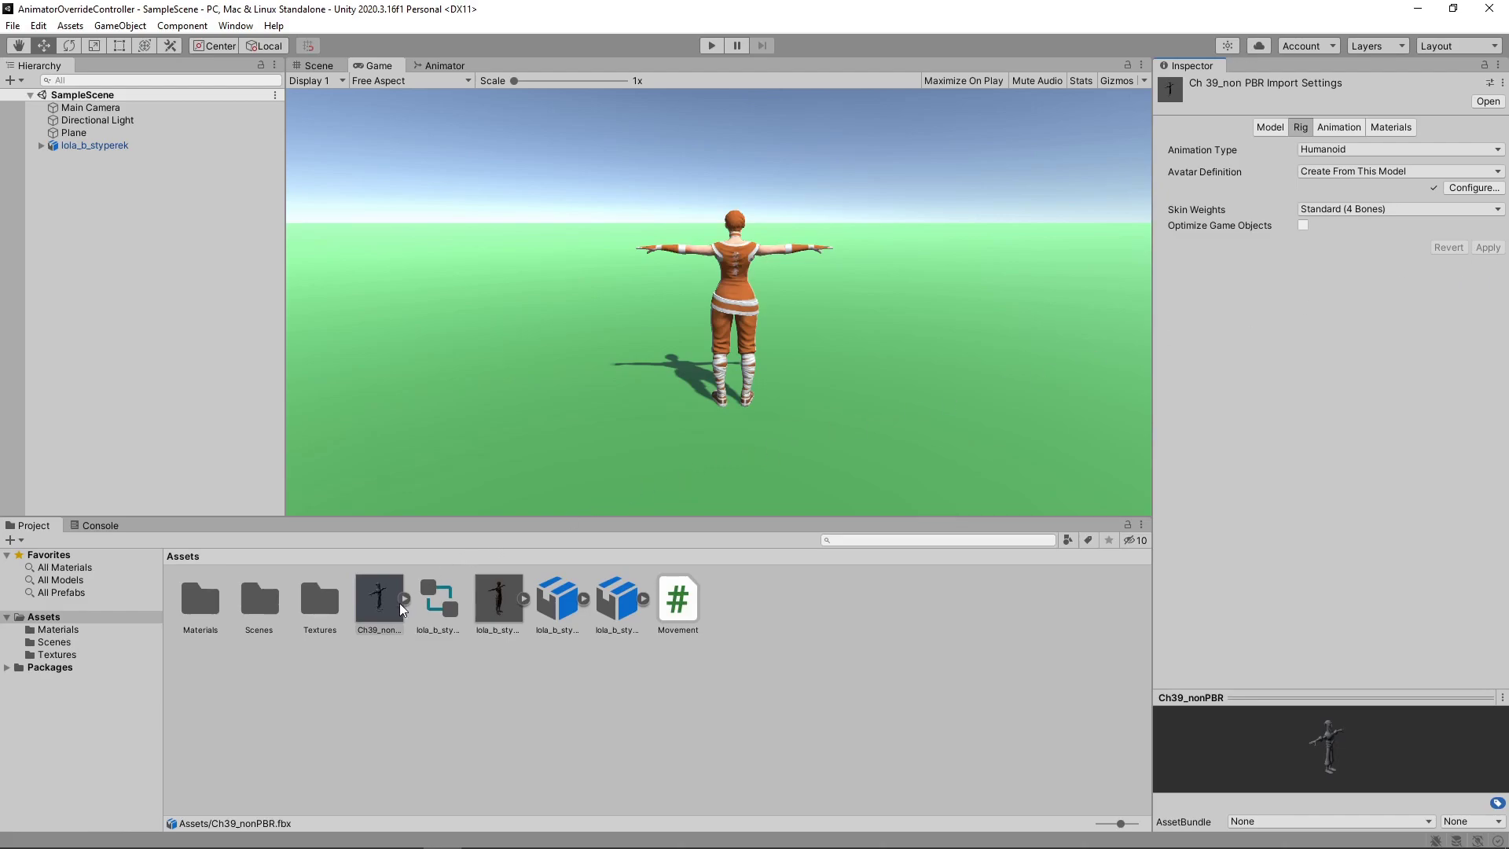
- Place the Ch39_nonPBR model in the Hierarchy and set its Position X to 2
drag(379, 602, 119, 293)
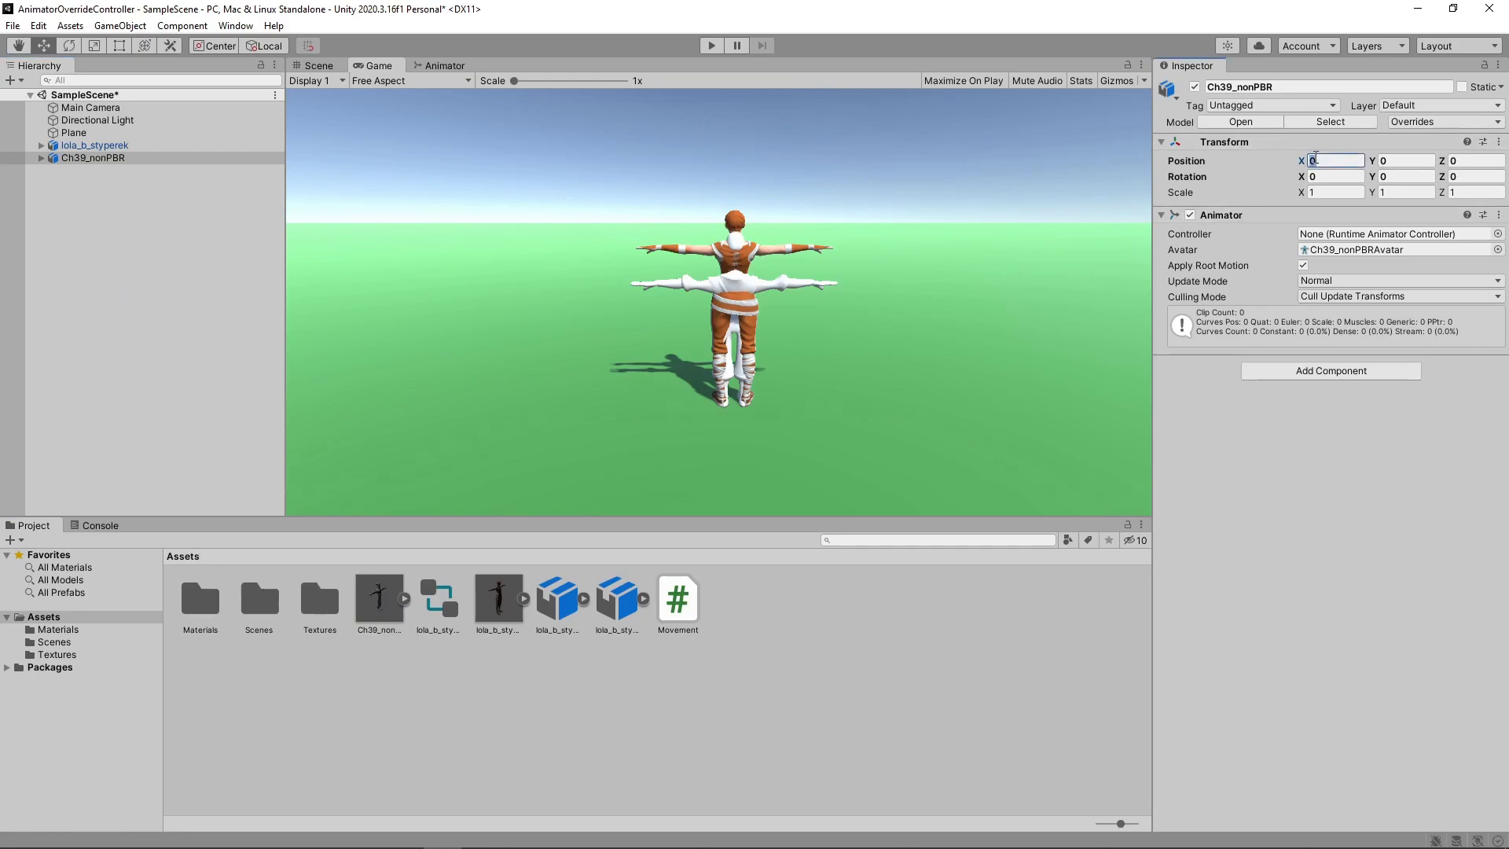
text(2)
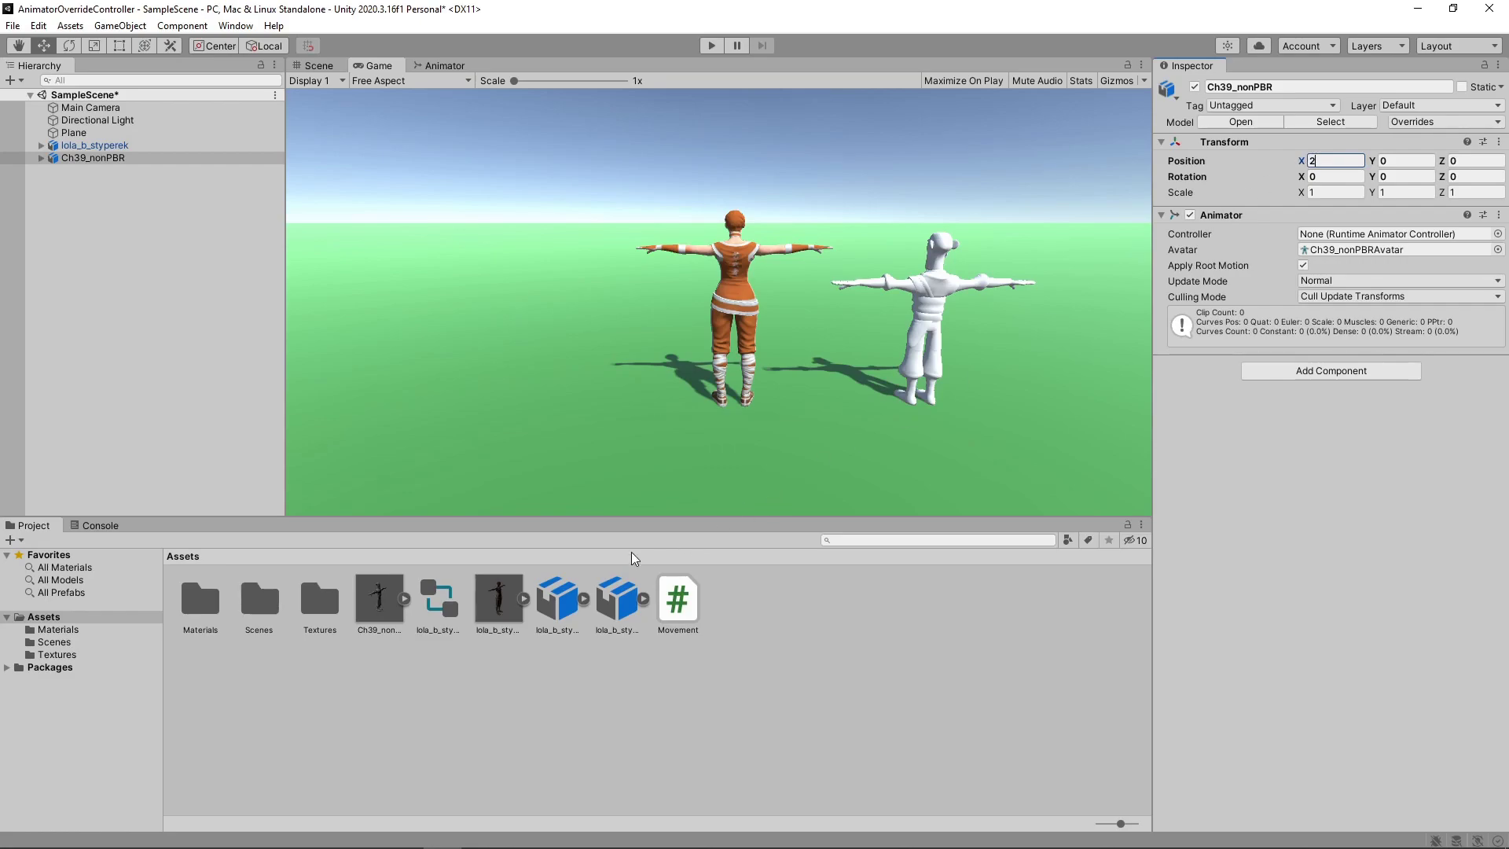
- Extract Ch39_nonPBR's textures into the Assets Textures folder and fix the normal map texture setting
click(385, 601)
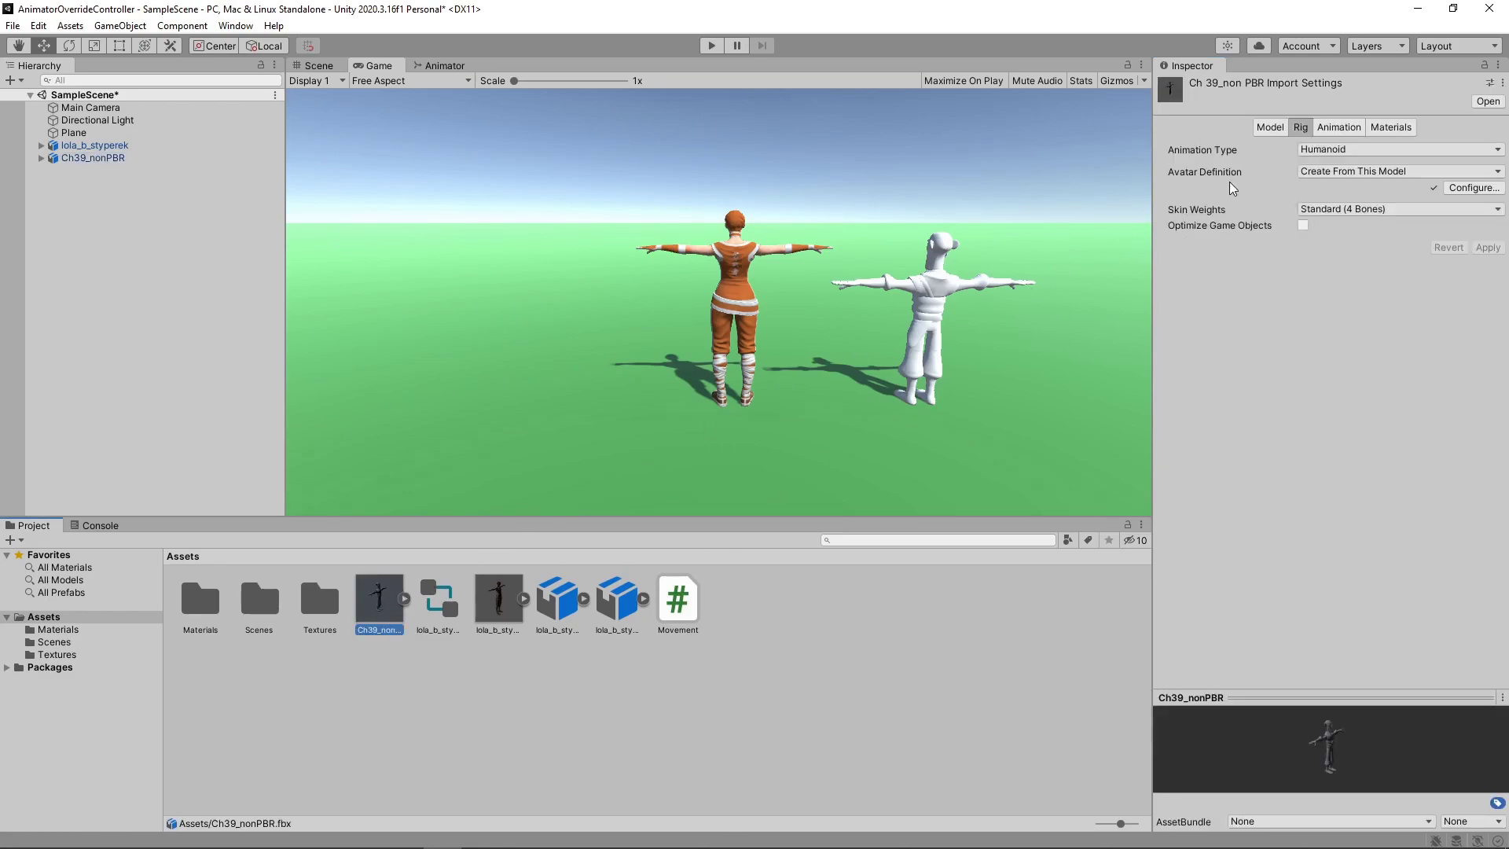
click(1384, 128)
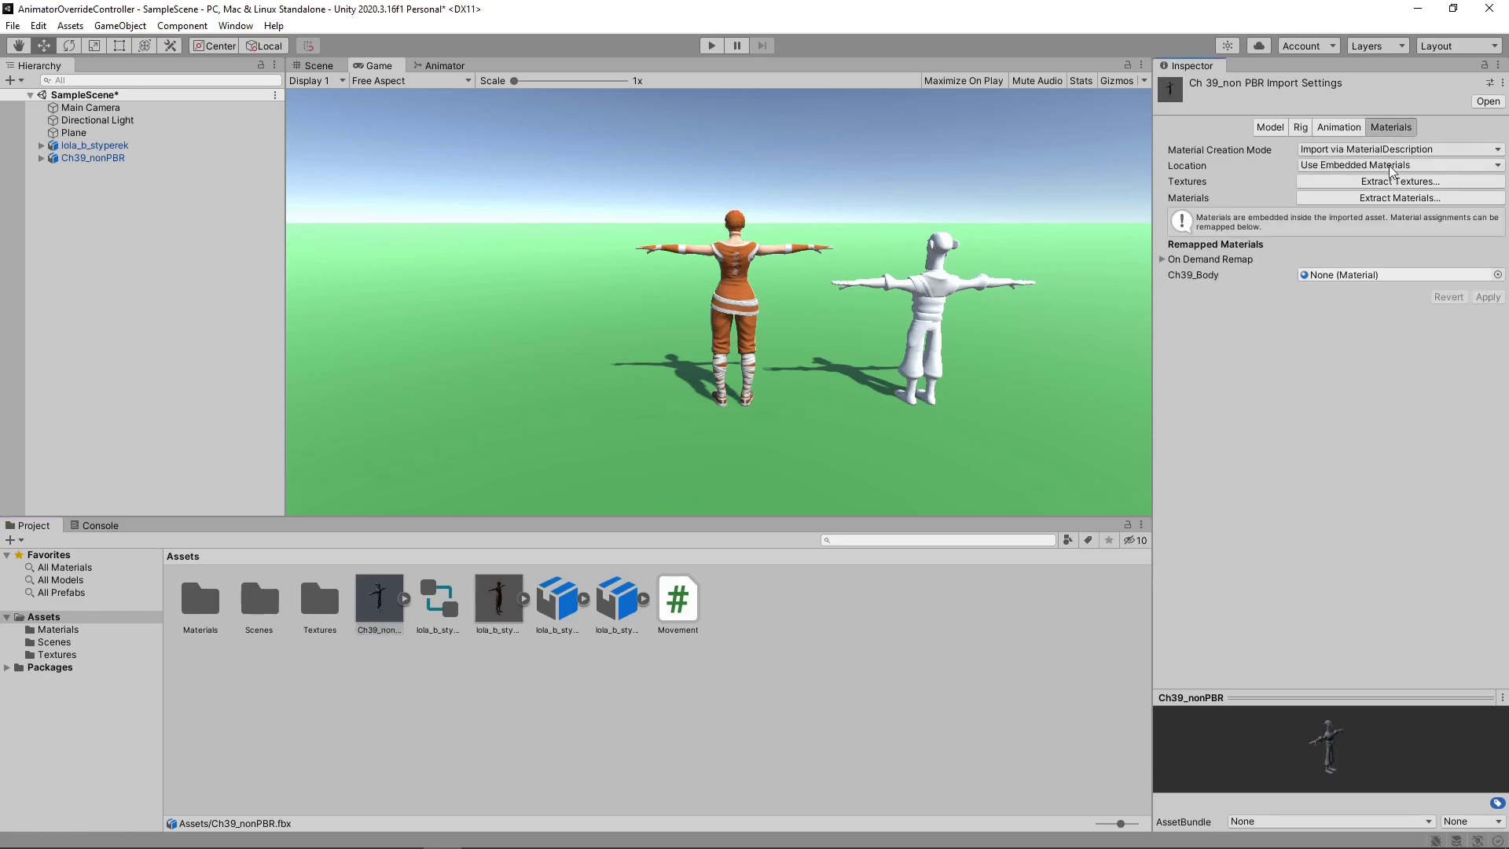
click(1393, 182)
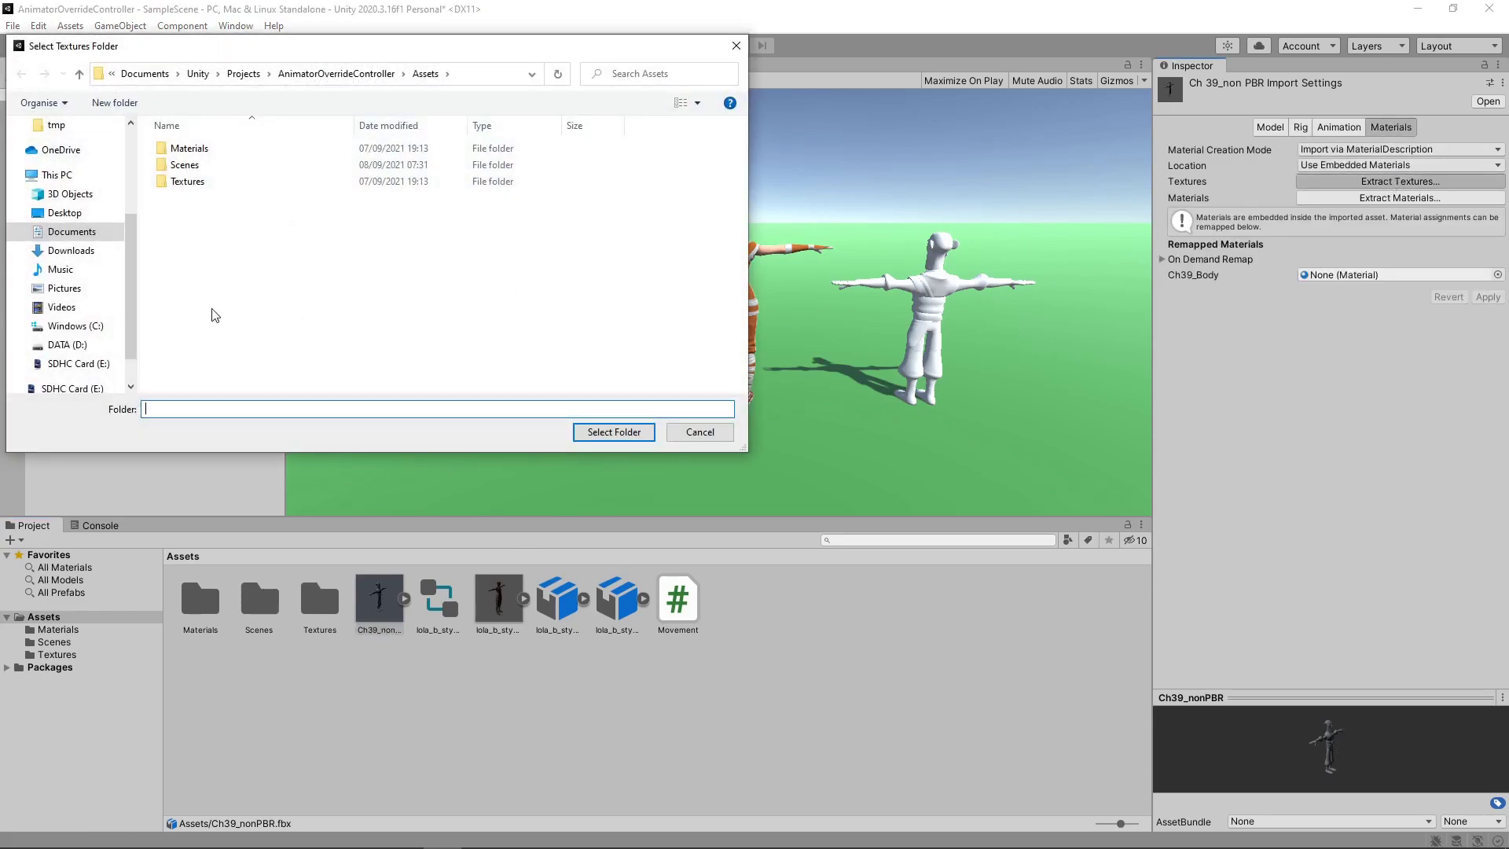
double_click(187, 182)
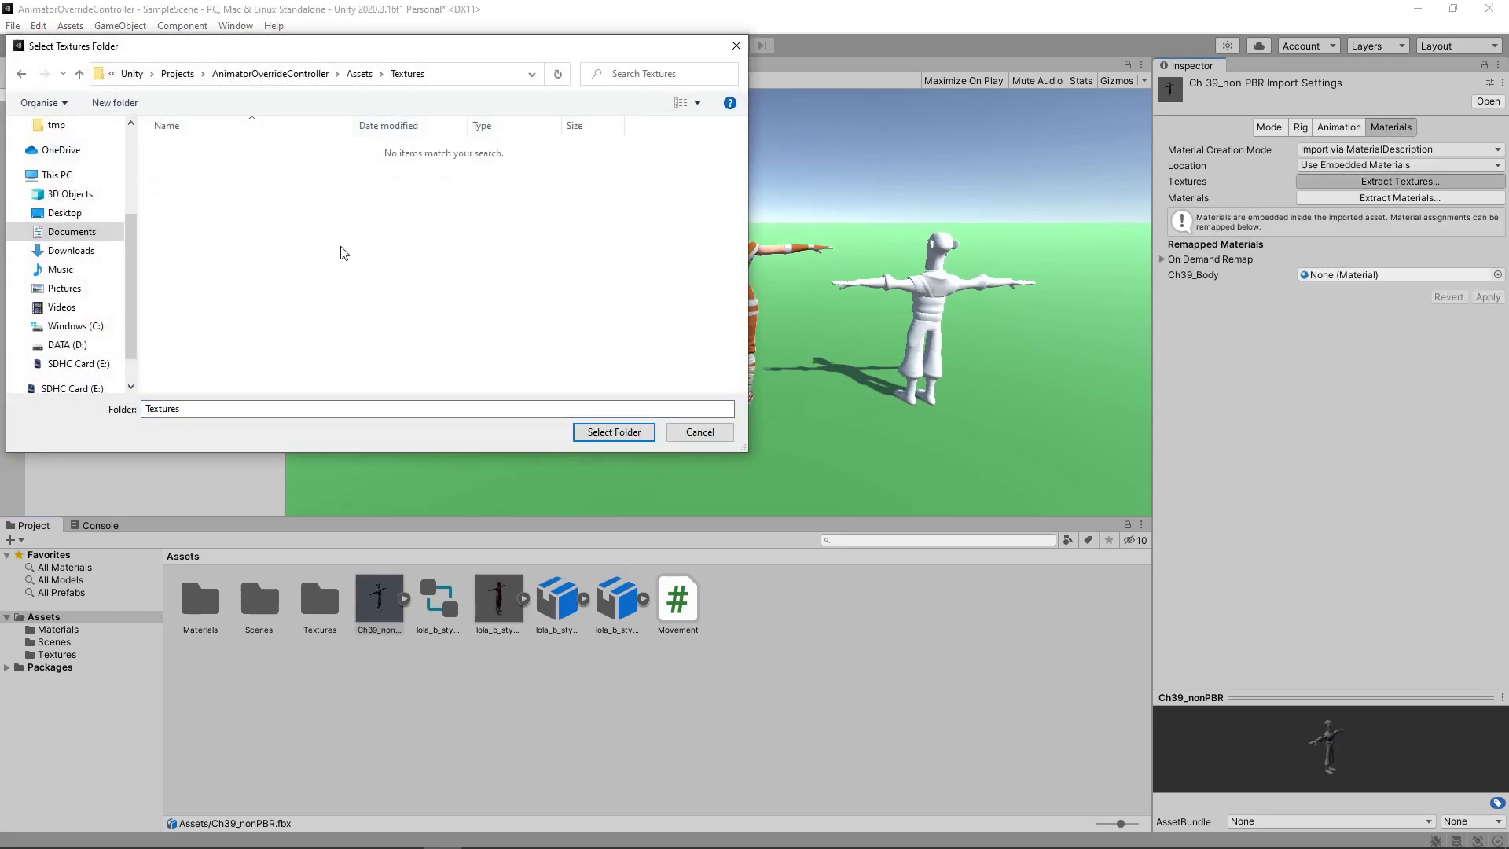
click(632, 432)
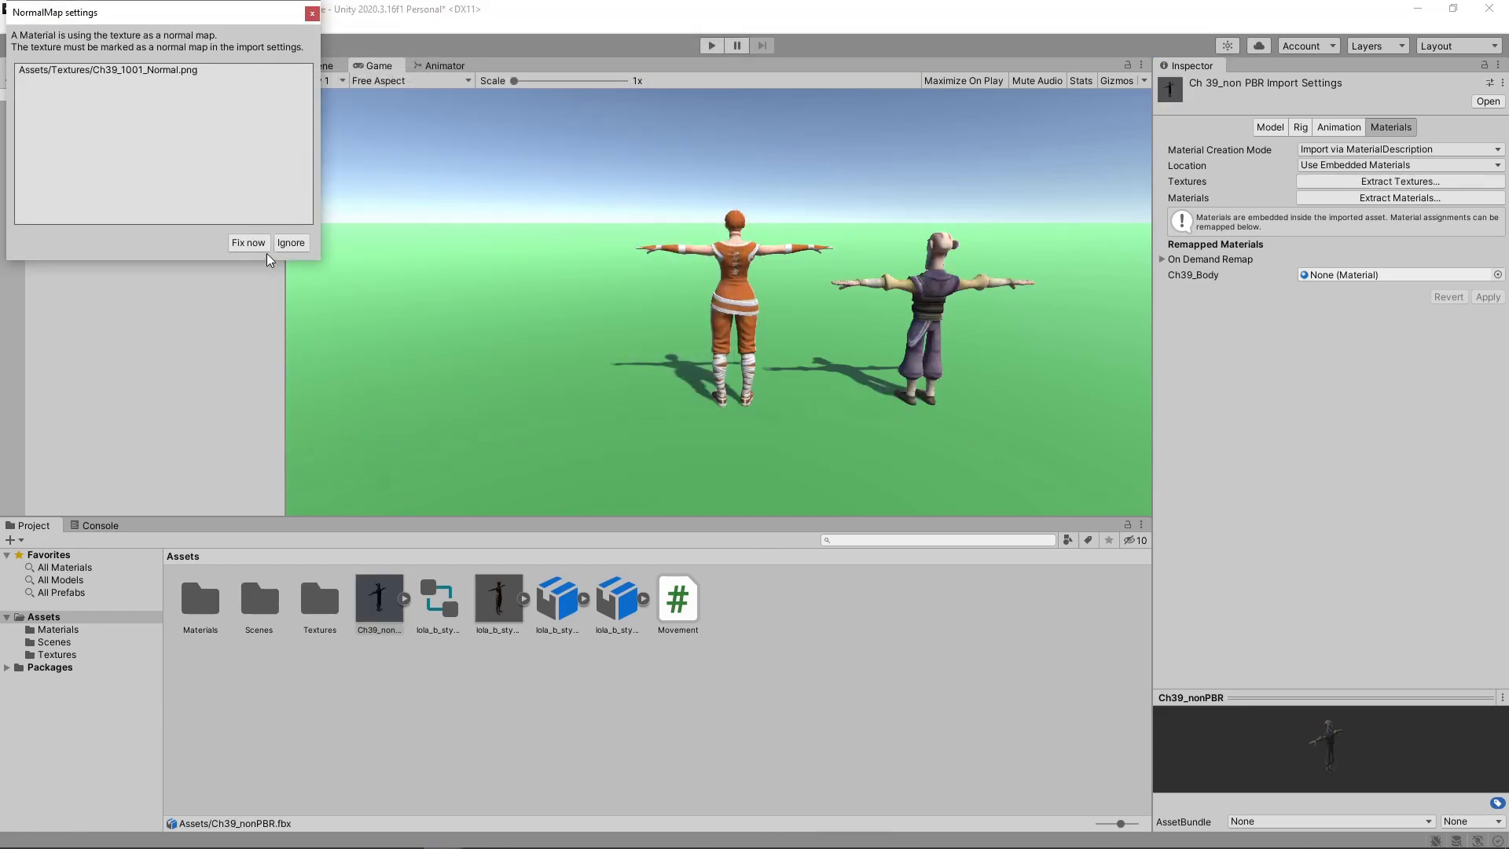
click(258, 244)
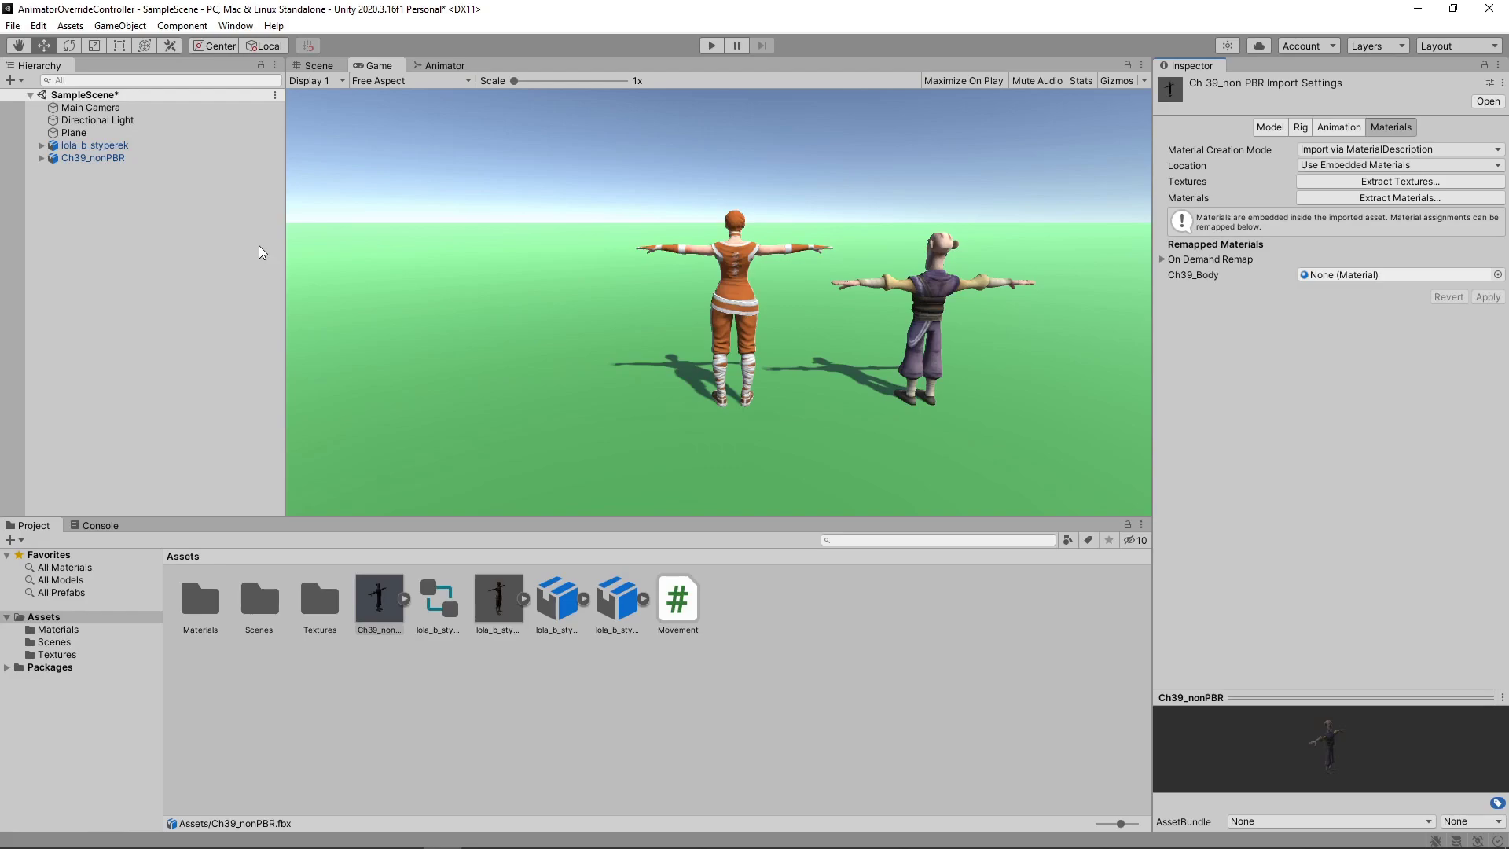
- Assign the existing animator controller to Ch39_nonPBR and run a short play test
drag(439, 599, 489, 460)
drag(138, 174, 114, 163)
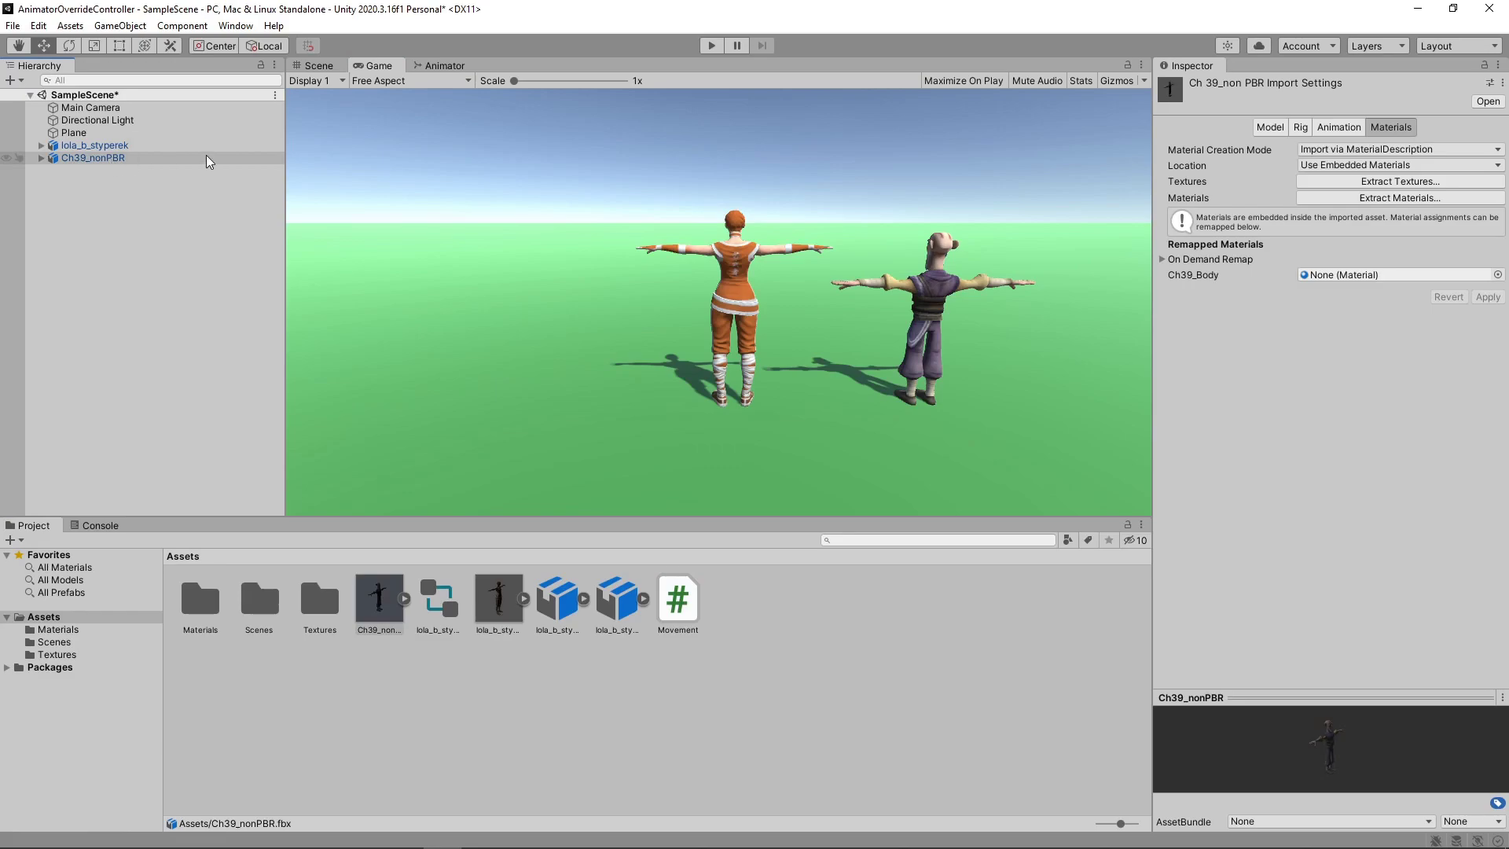
drag(209, 161, 209, 161)
click(711, 45)
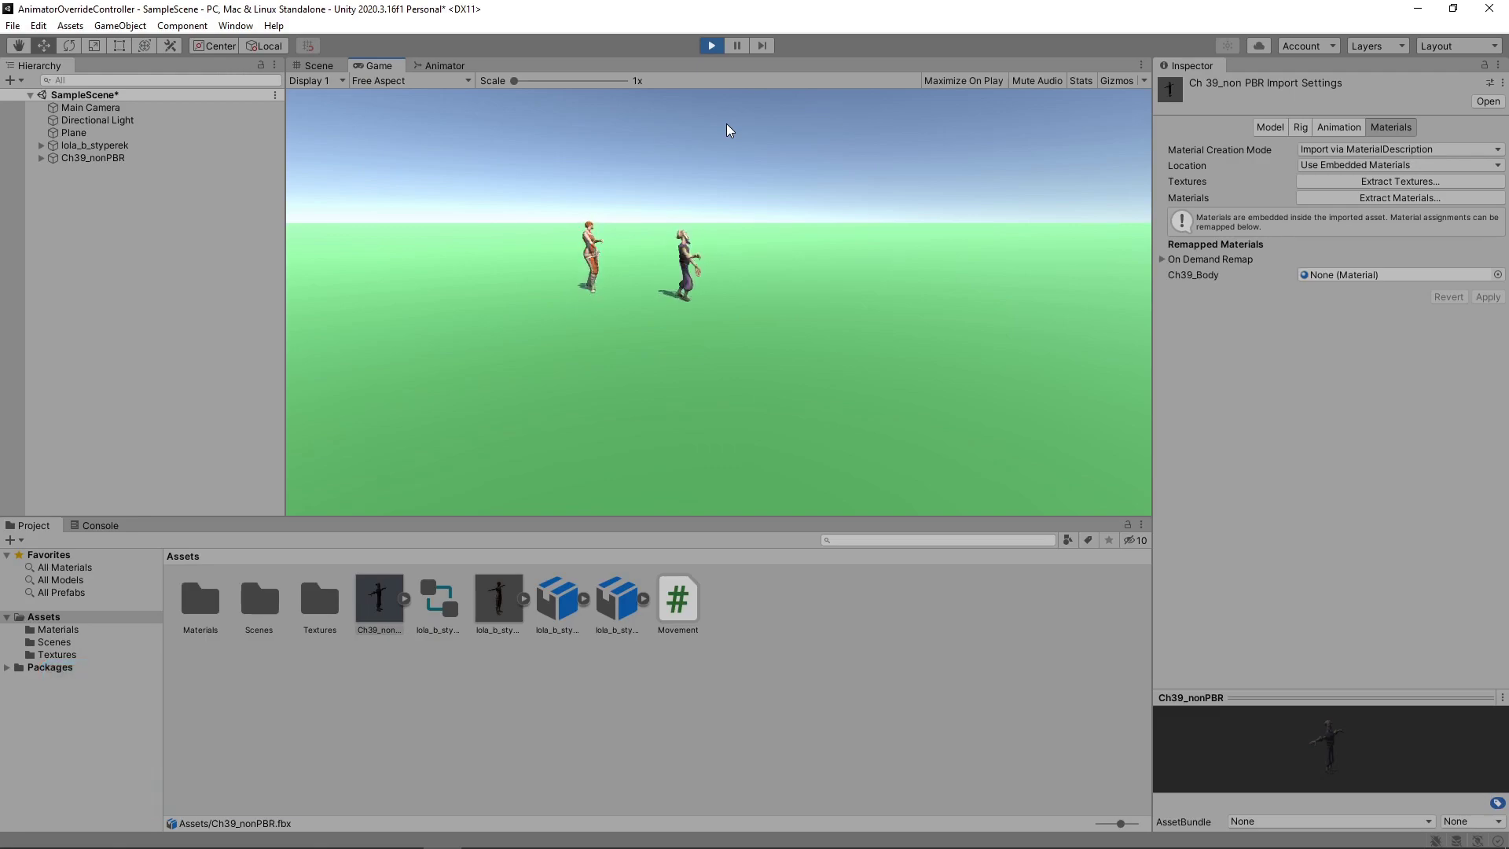
click(709, 45)
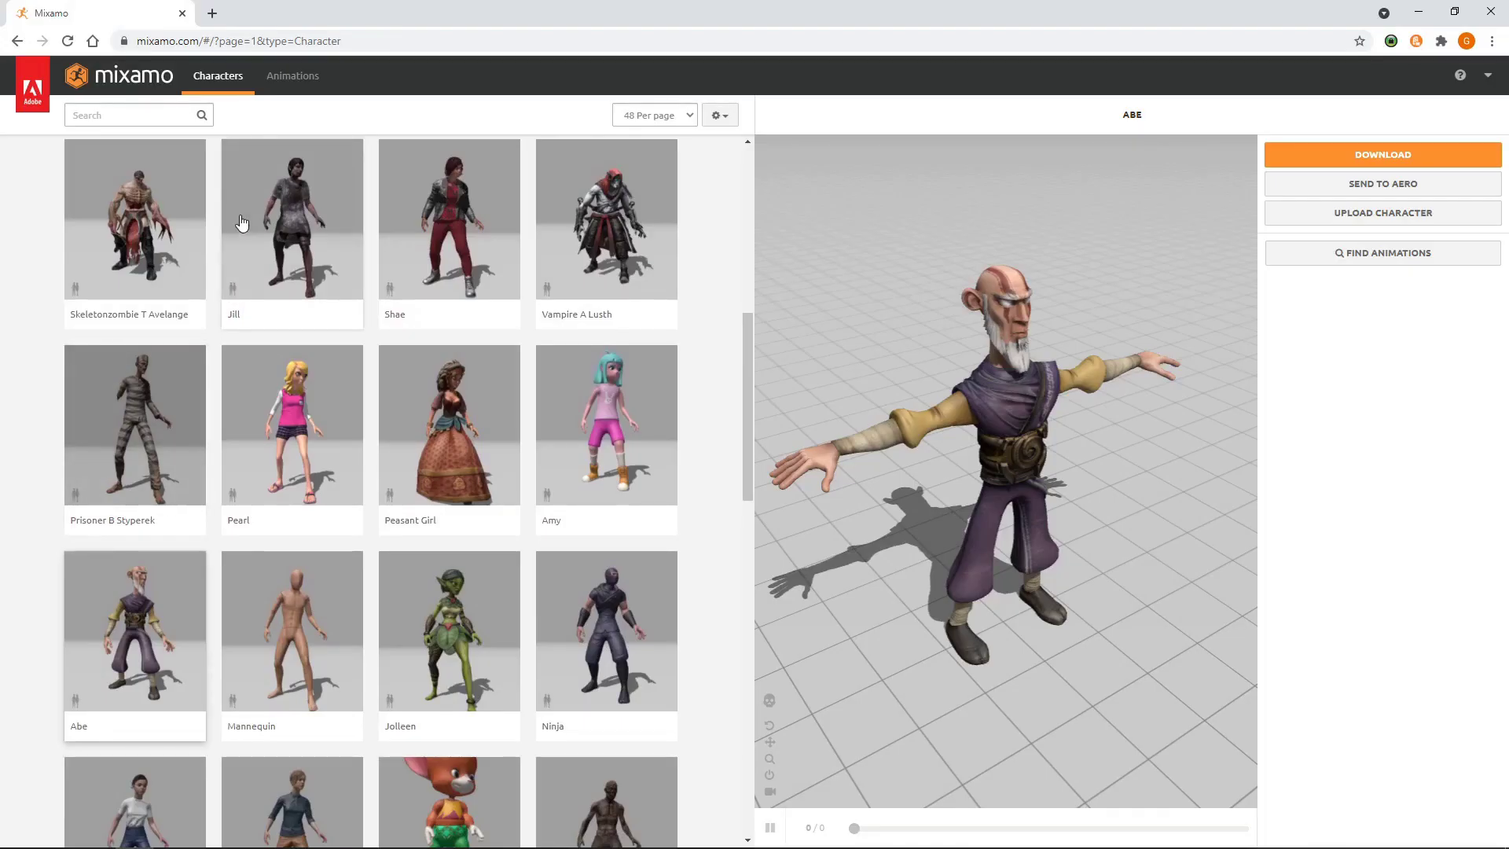
- Search Mixamo animations for 'hip hop dancing' and preview a Hip Hop Dancing clip on Abe
click(291, 76)
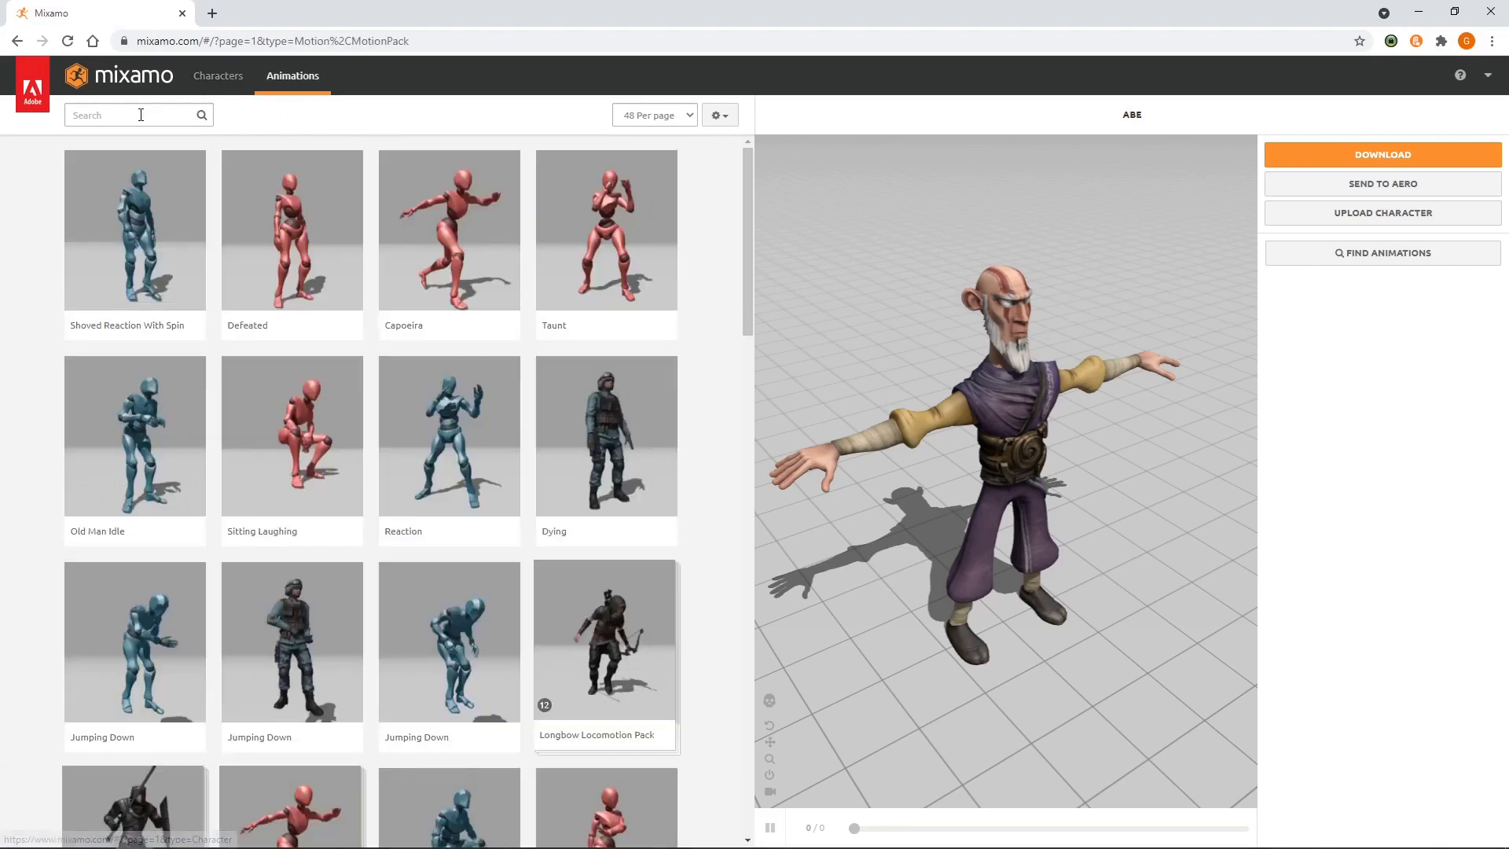
click(140, 115)
text(hi)
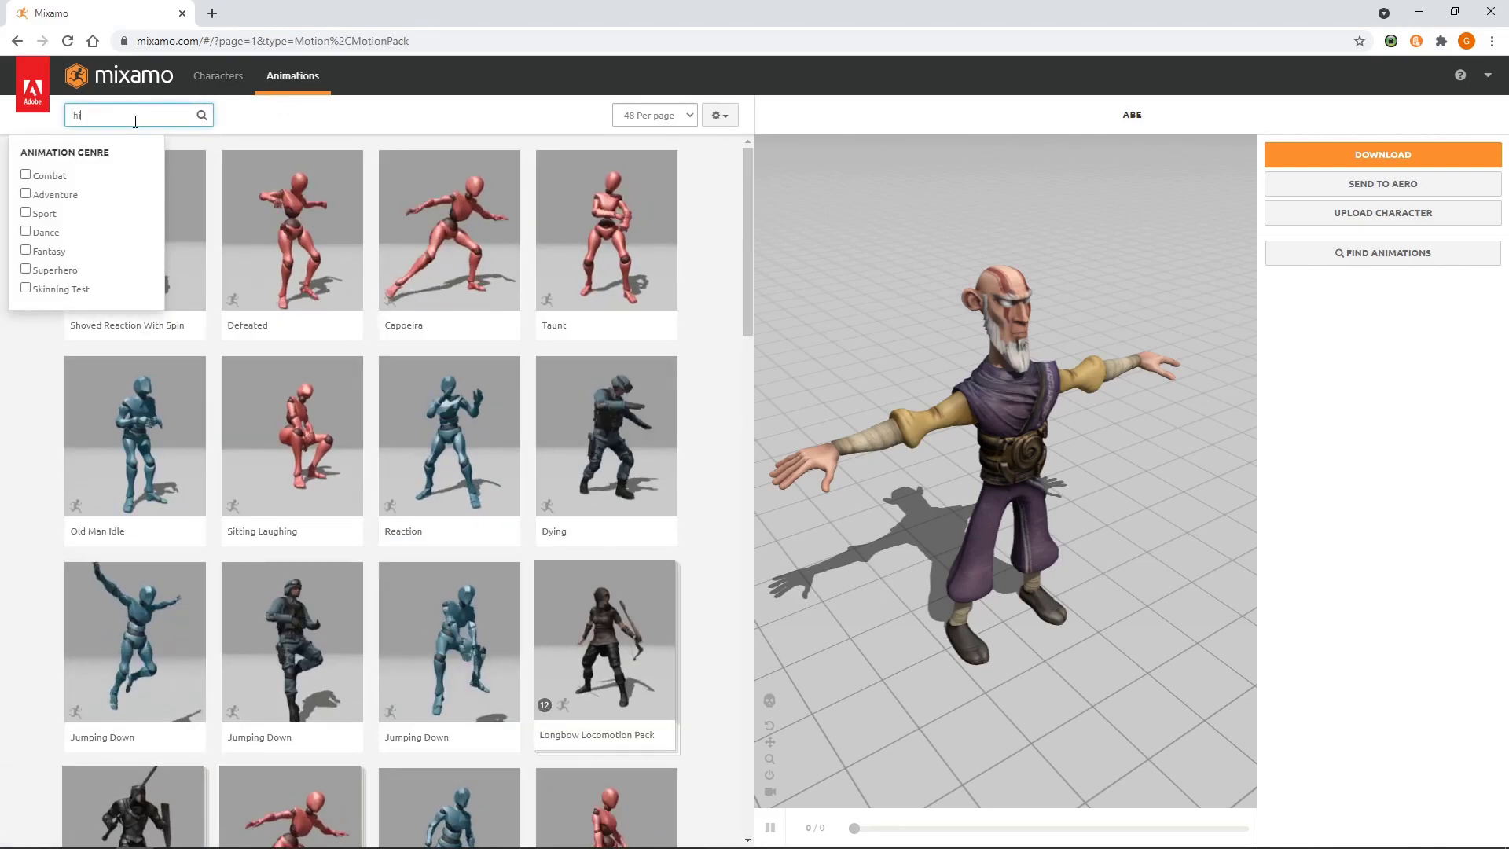
text(p hop dan)
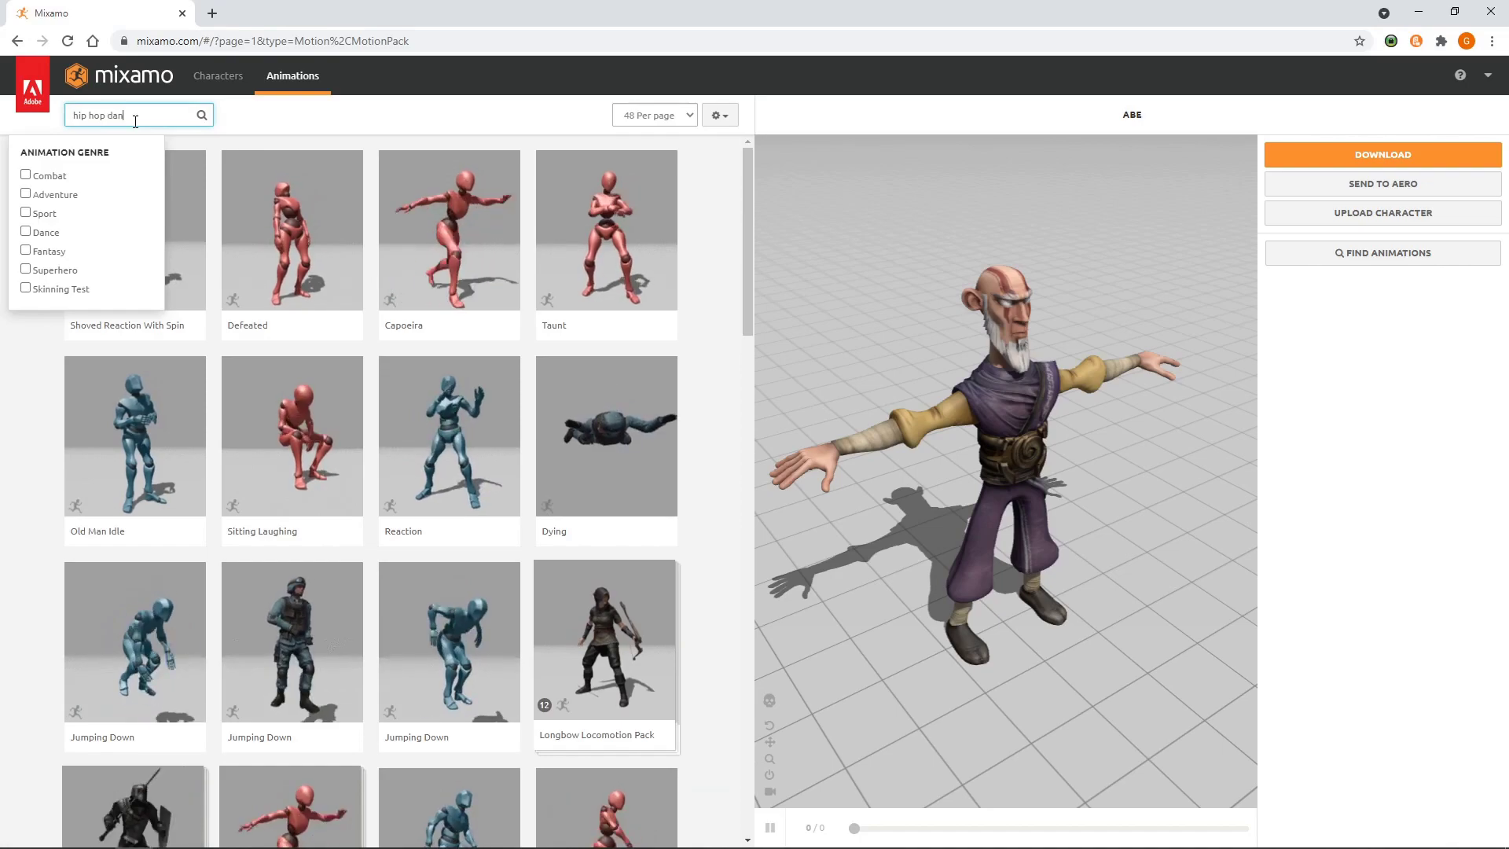
text(cing)
key(Return)
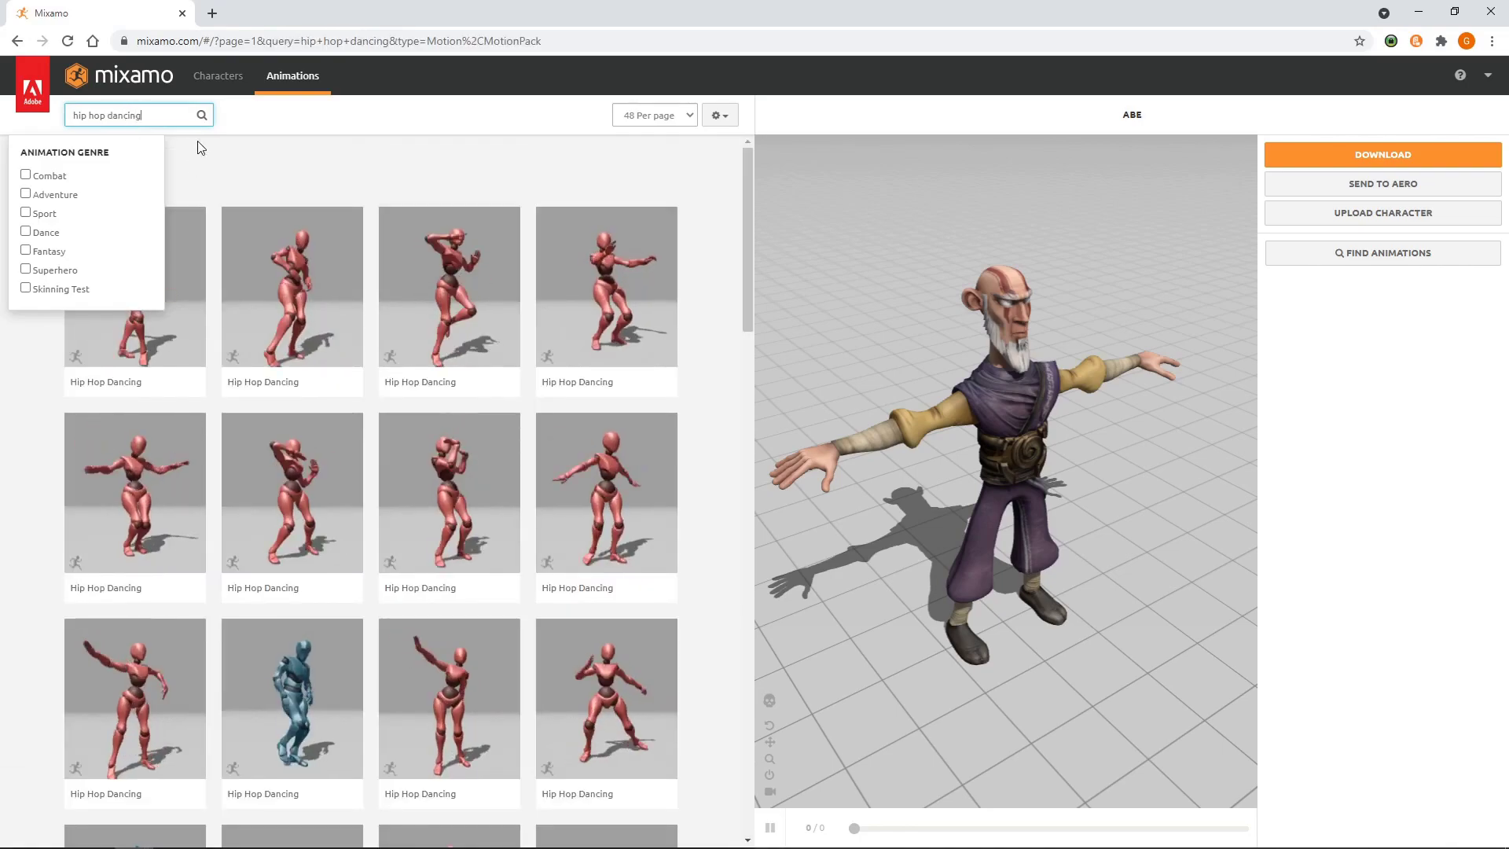
scroll(154, 354, down, 5)
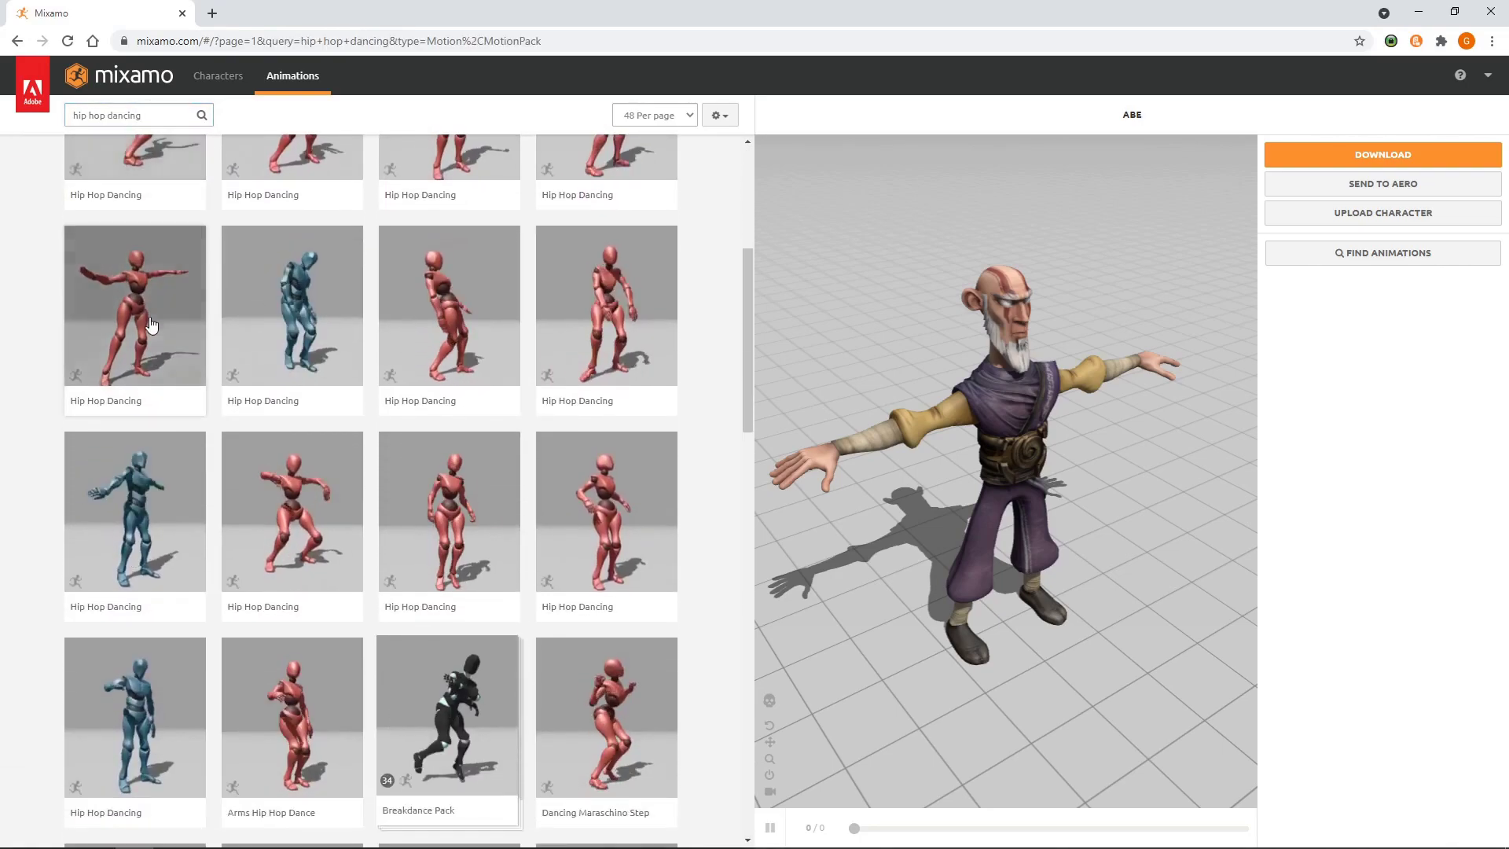
click(155, 493)
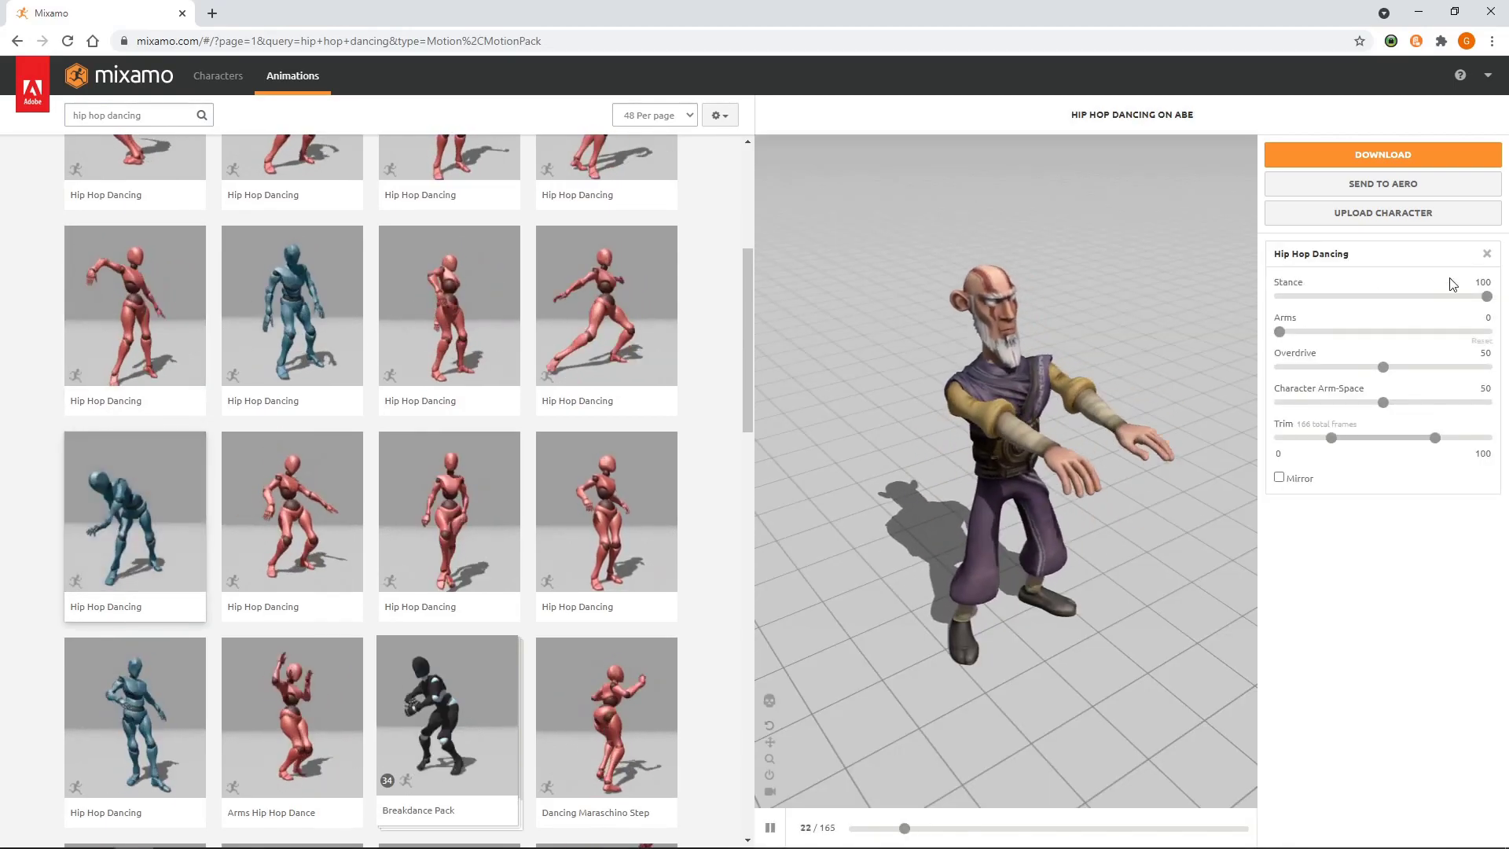
- Download the Hip Hop Dancing animation with Skin set to Without Skin
click(1456, 158)
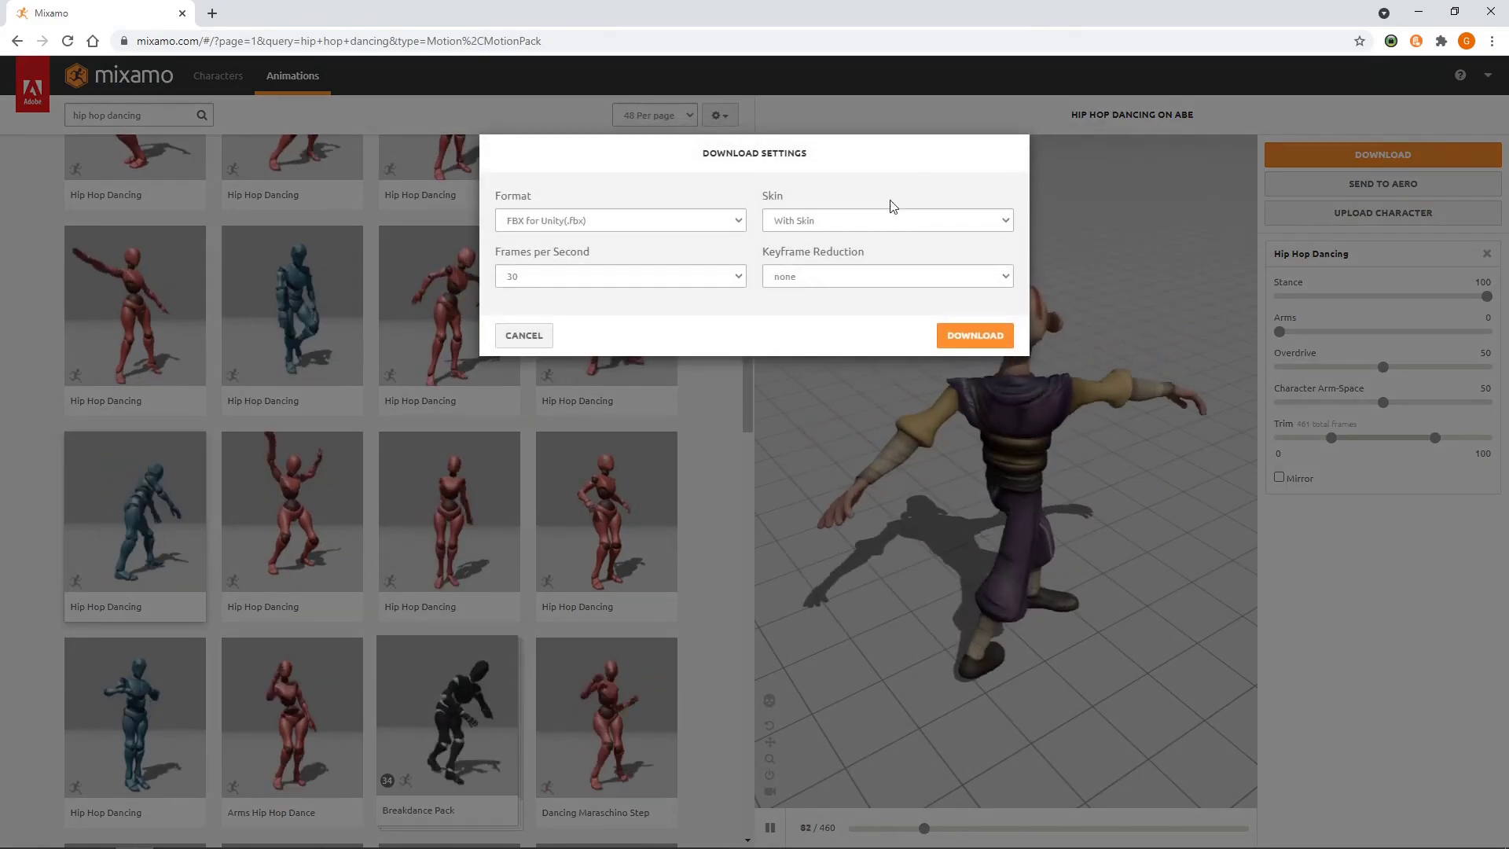
click(878, 223)
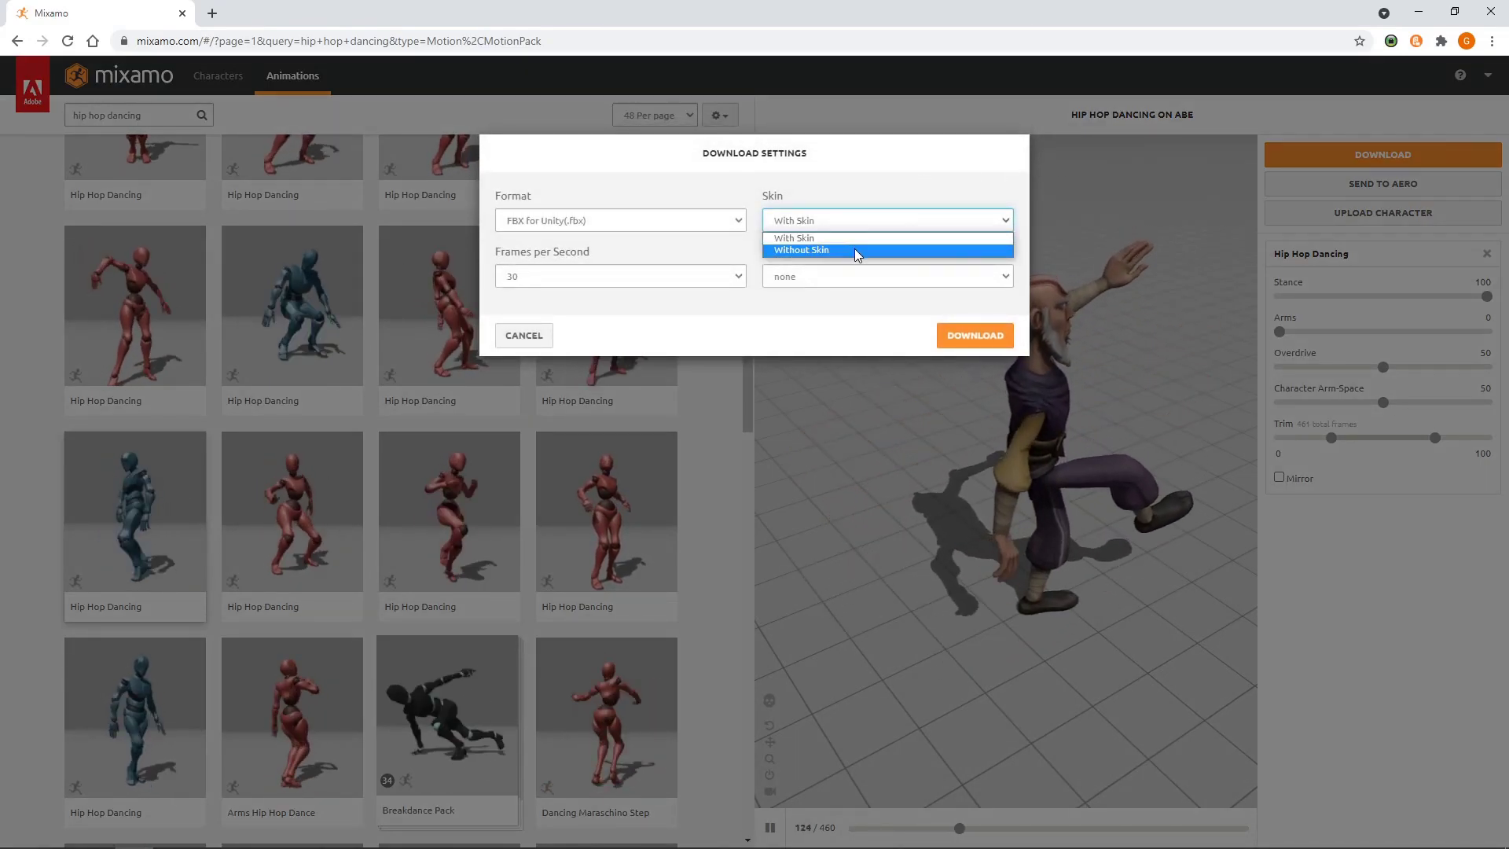
click(855, 248)
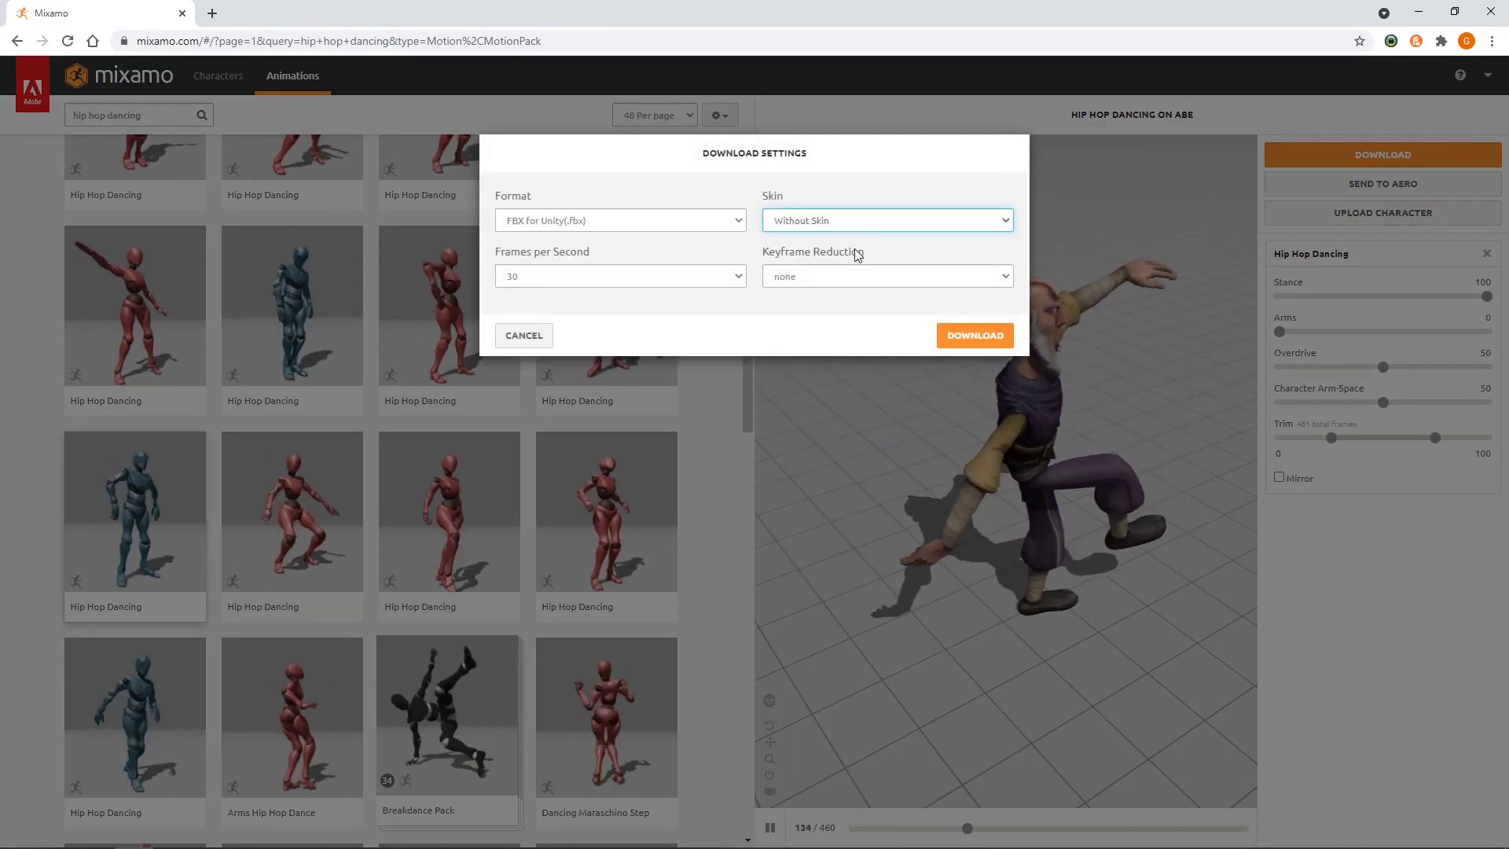
click(968, 336)
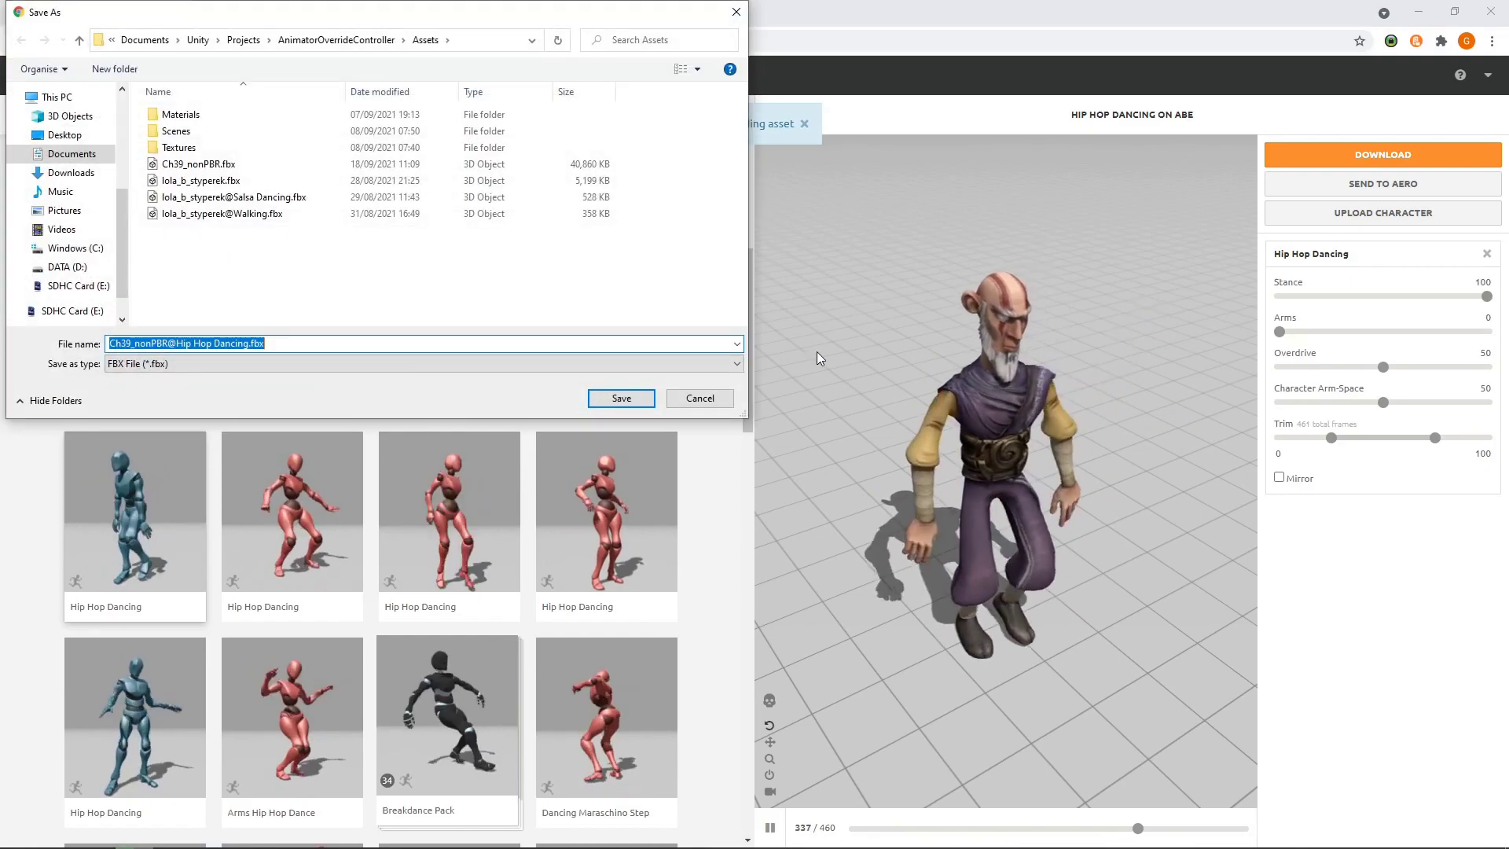
- Save the Hip Hop Dancing FBX into Assets, then search animations for 'drunk walk'
click(622, 398)
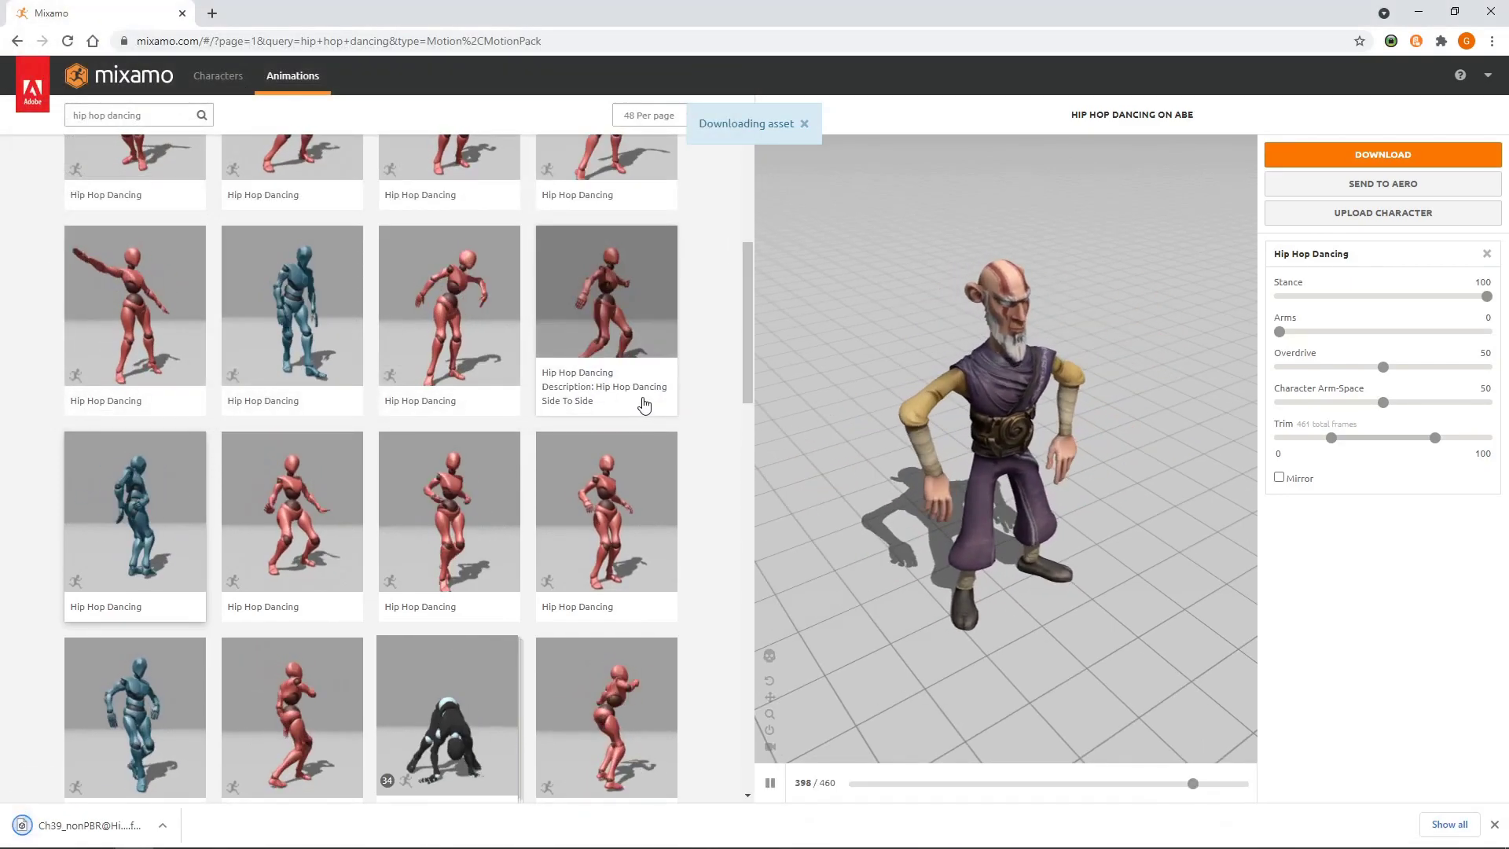
click(175, 117)
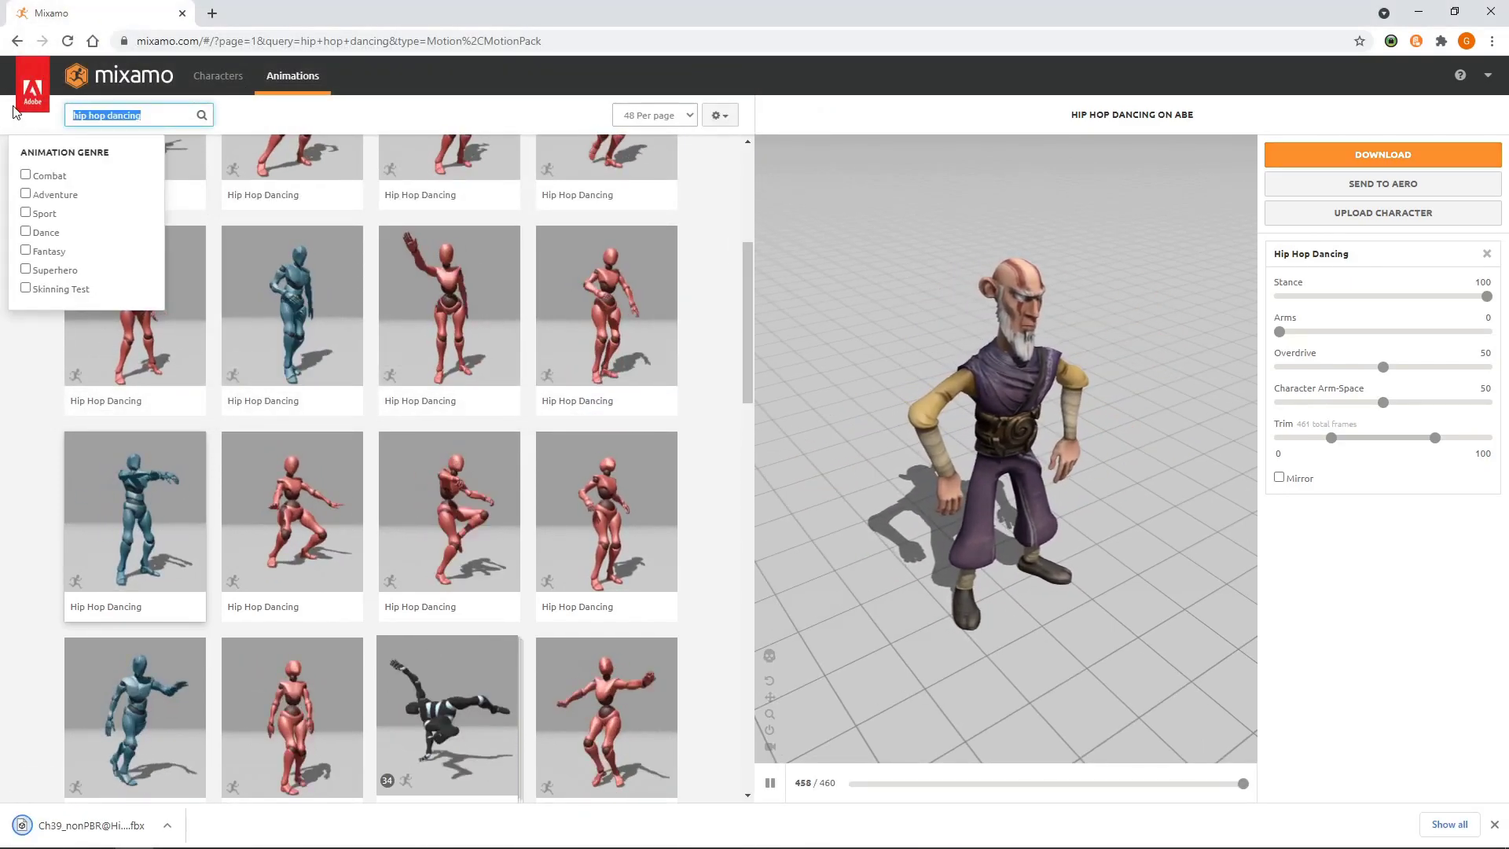
text(drunk walk)
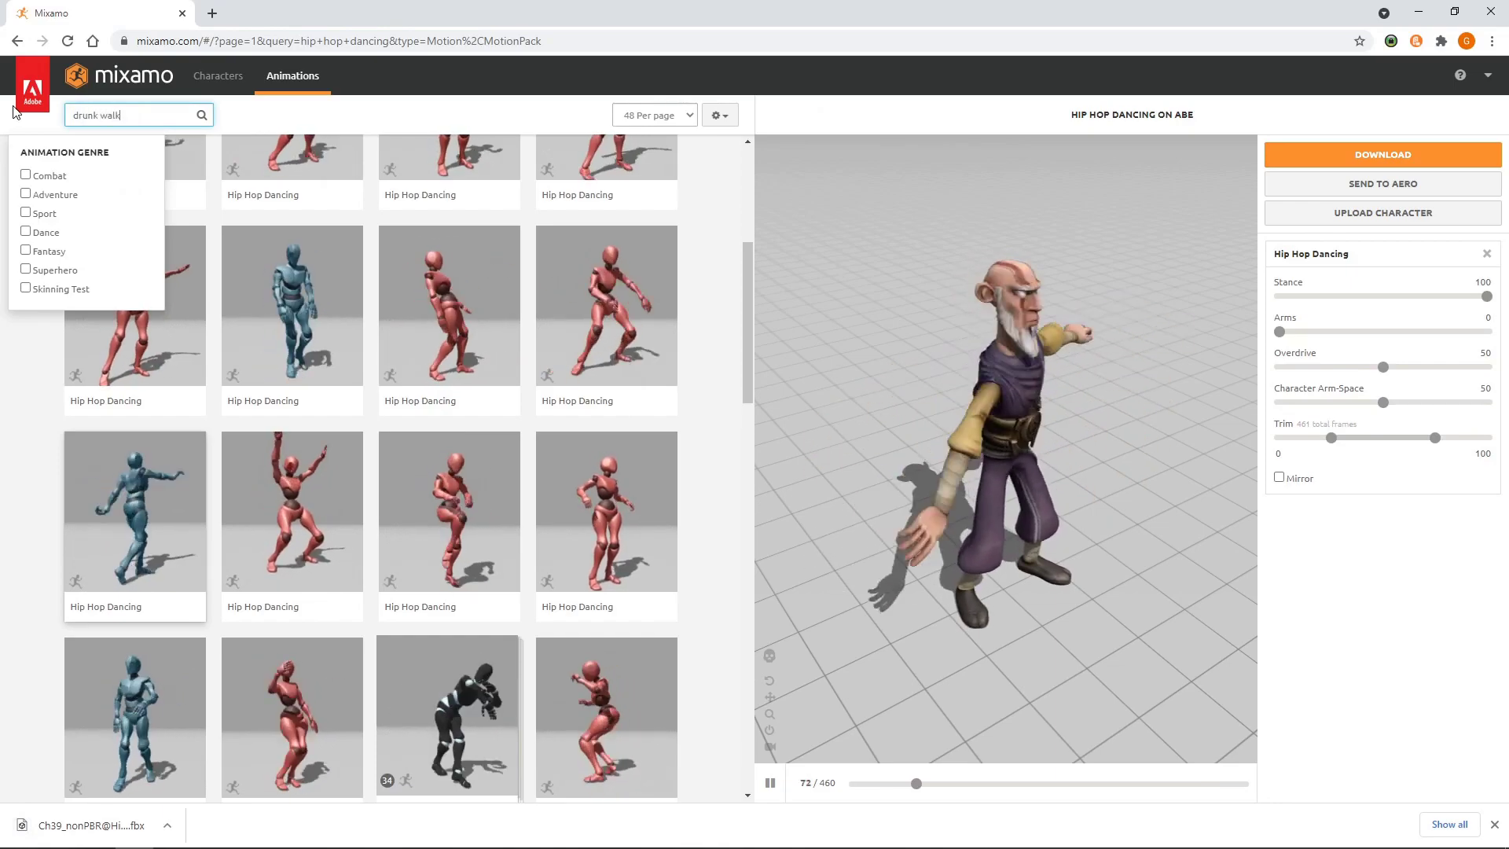
key(Return)
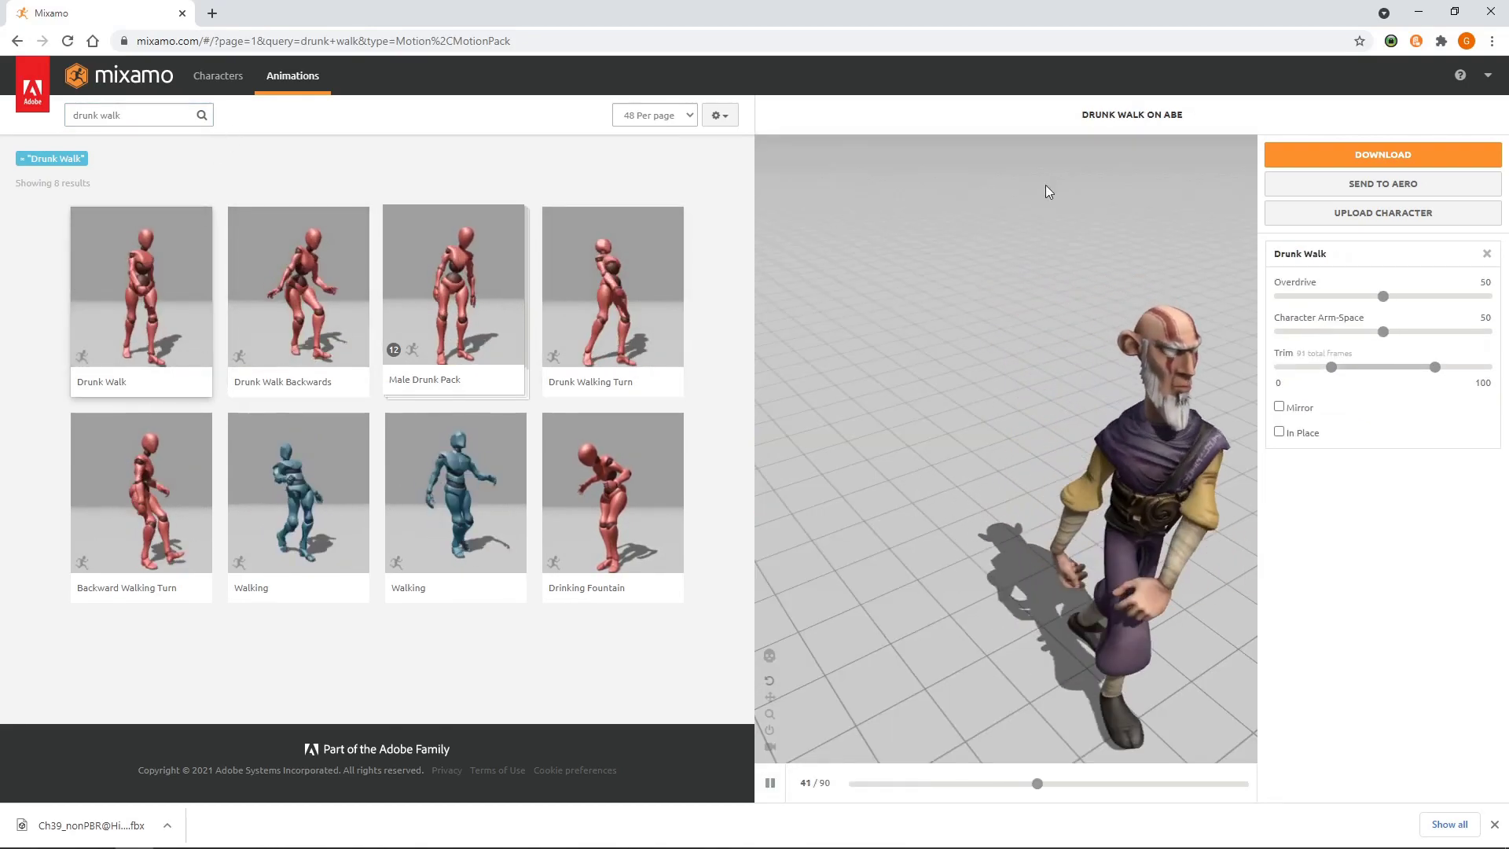
- Download the Drunk Walk animation without skin and save it into Assets
click(1353, 154)
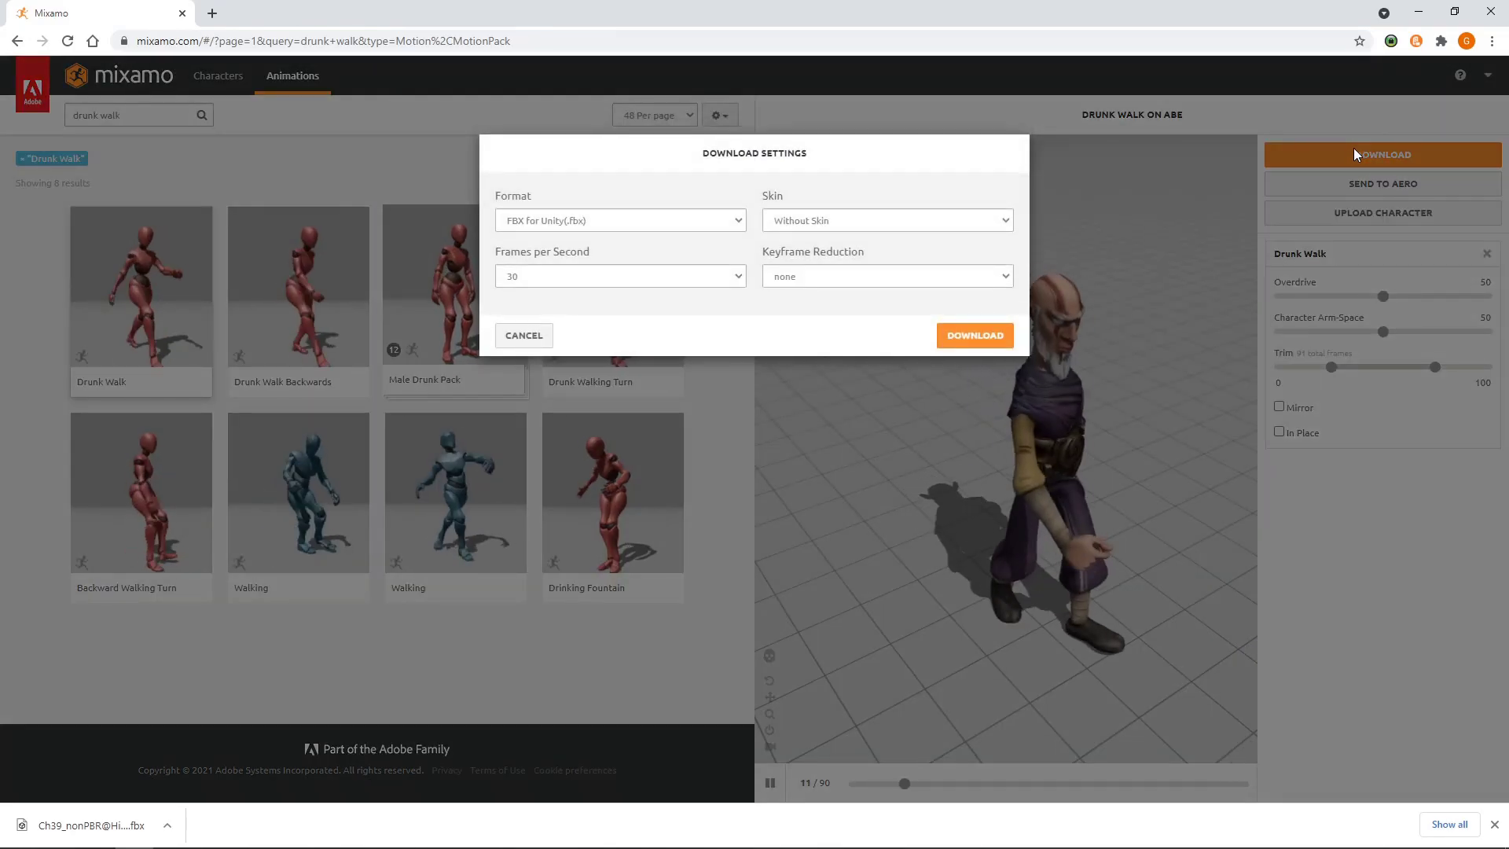
click(991, 336)
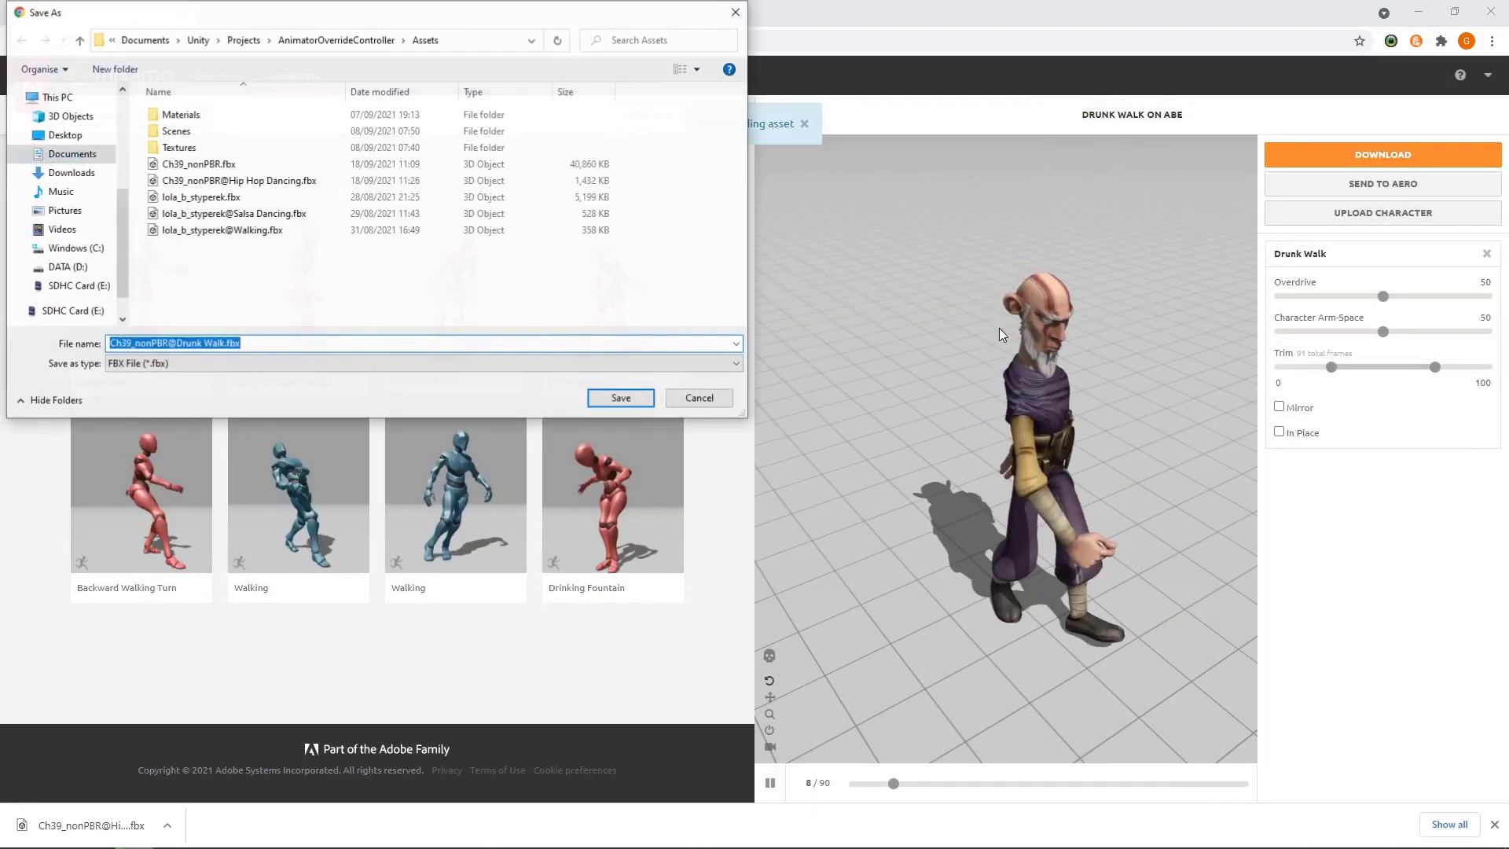
click(642, 396)
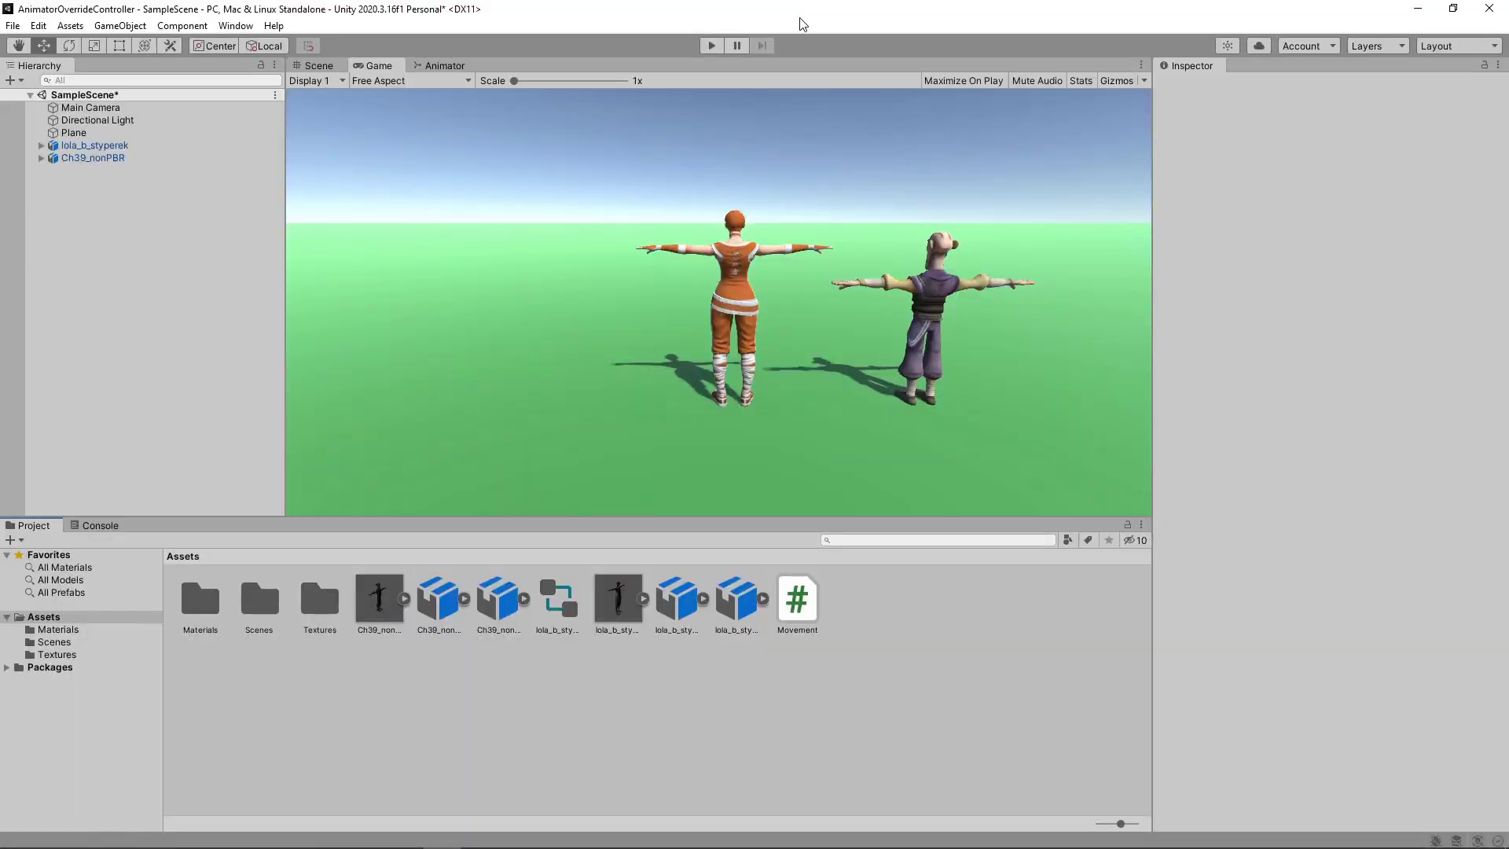
- Set the Hip Hop Dancing rig to Humanoid, copying the Ch39_nonPBRAvatar avatar, and apply
click(491, 595)
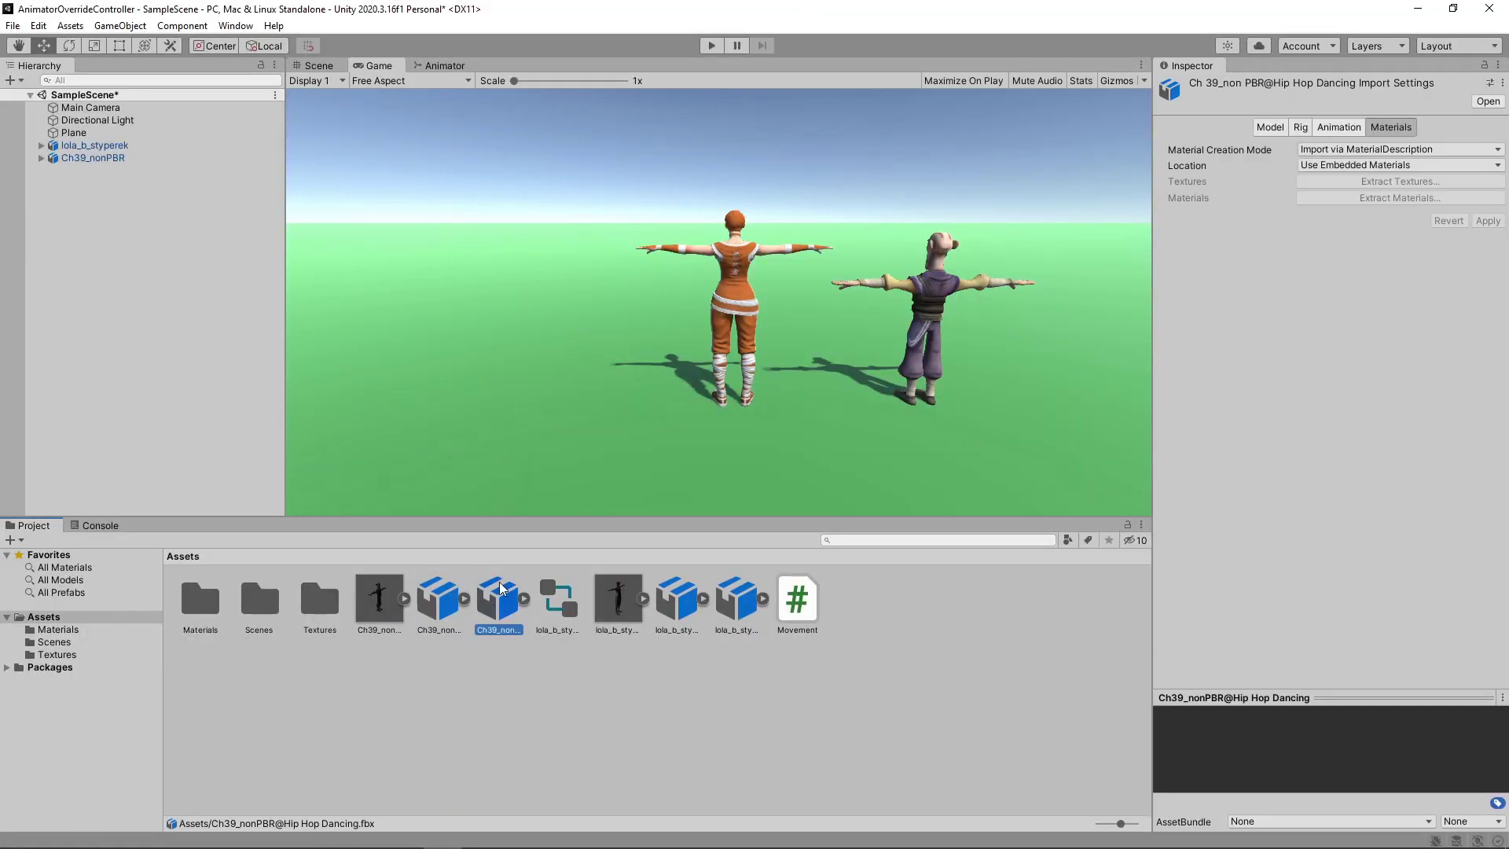
click(1298, 128)
click(1310, 151)
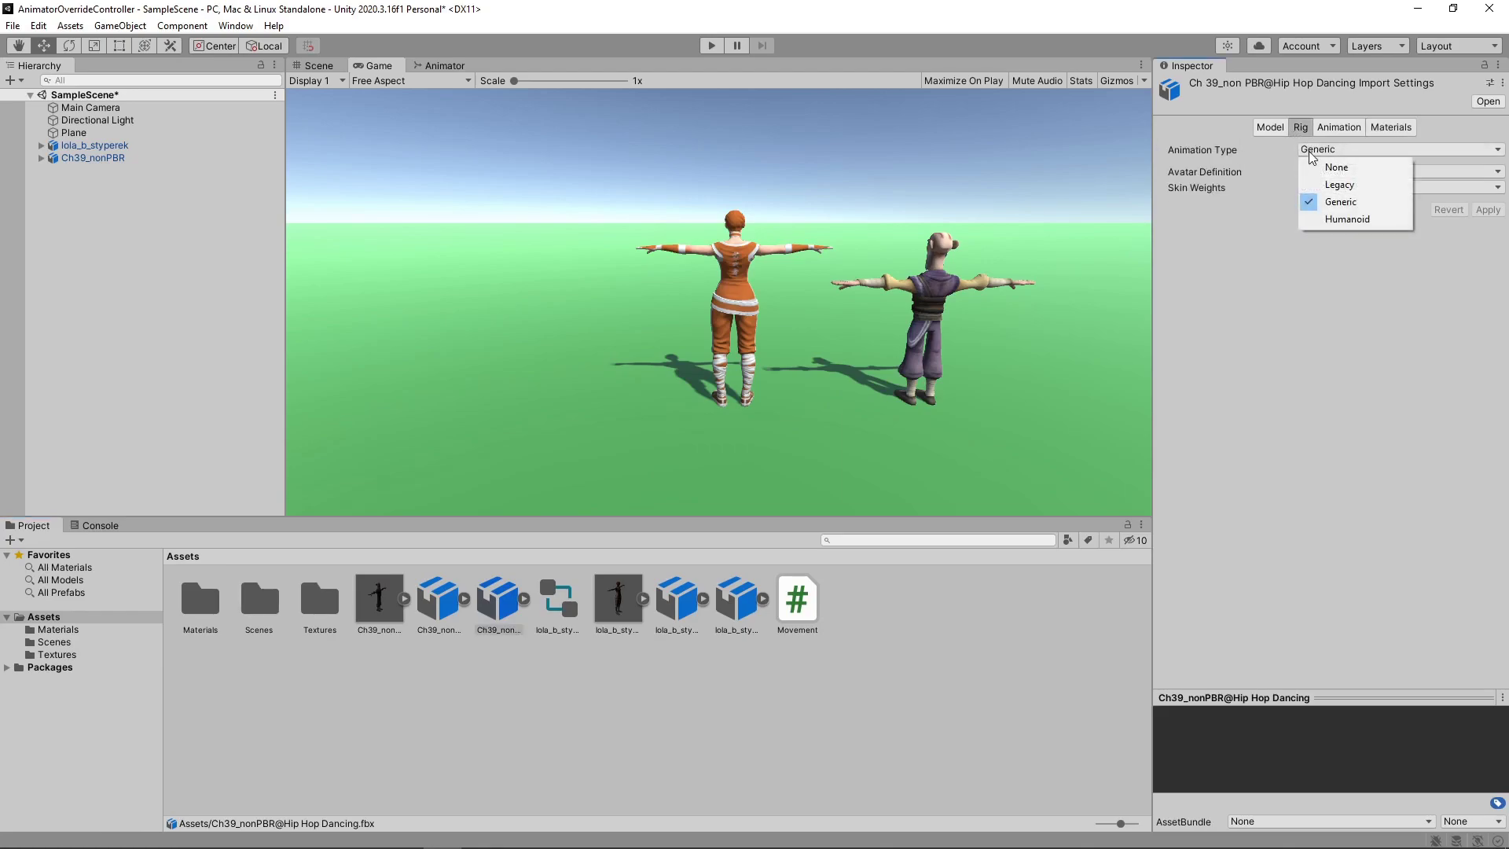
click(1329, 224)
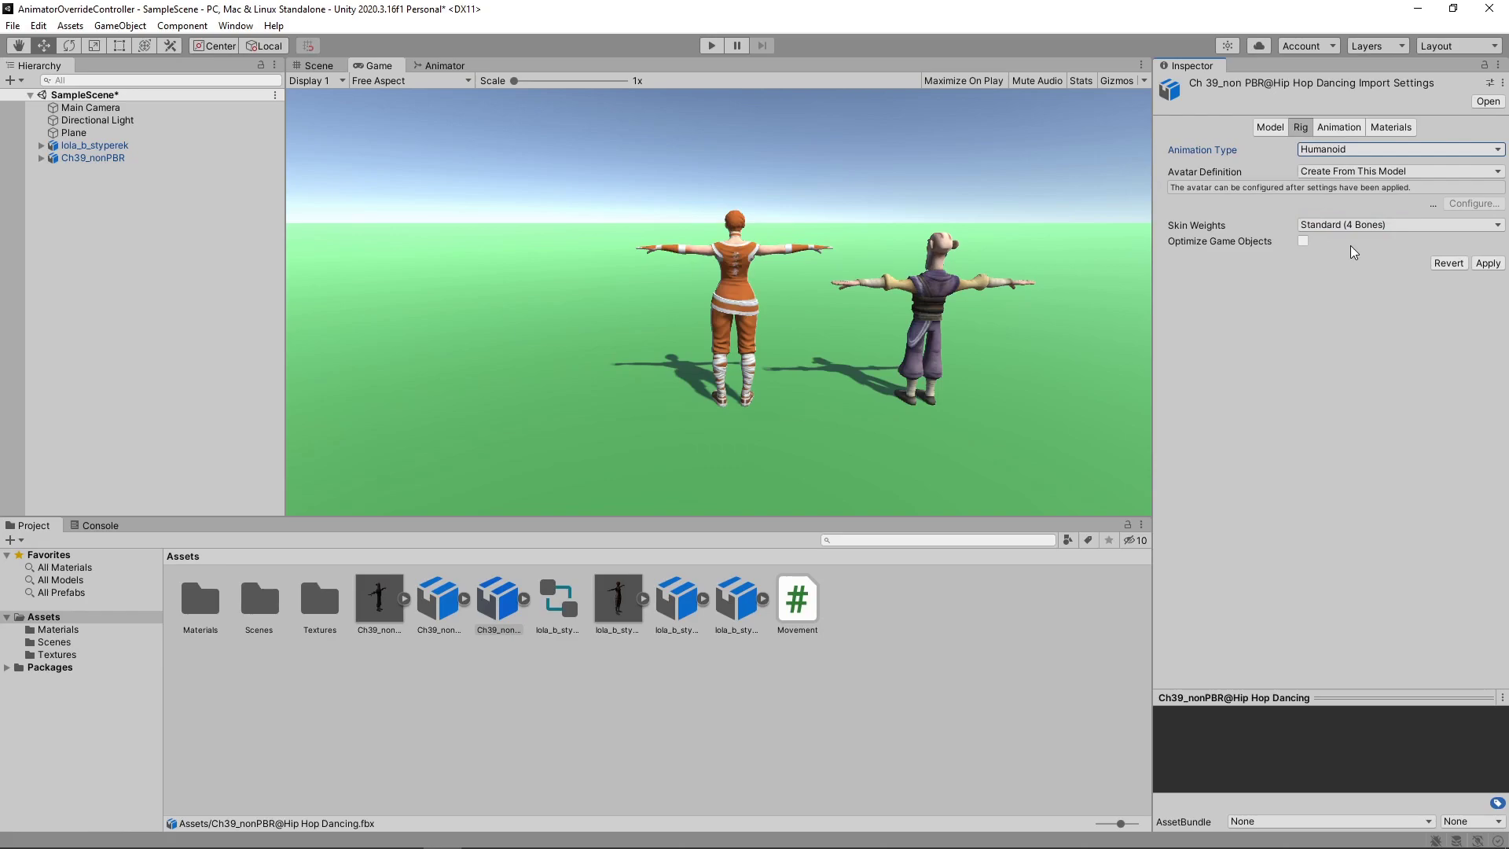
click(1355, 172)
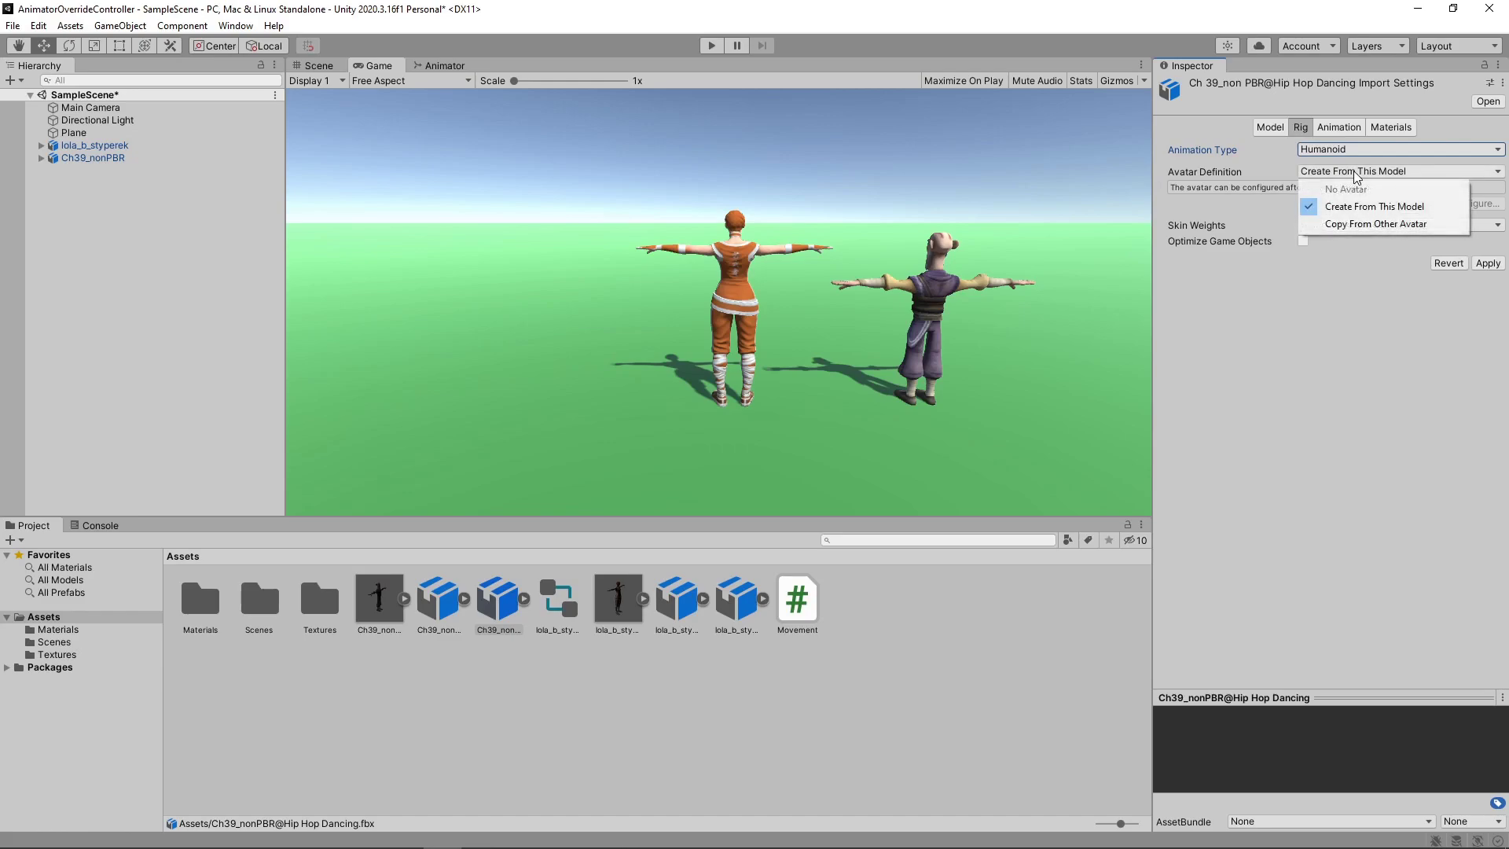
click(1353, 224)
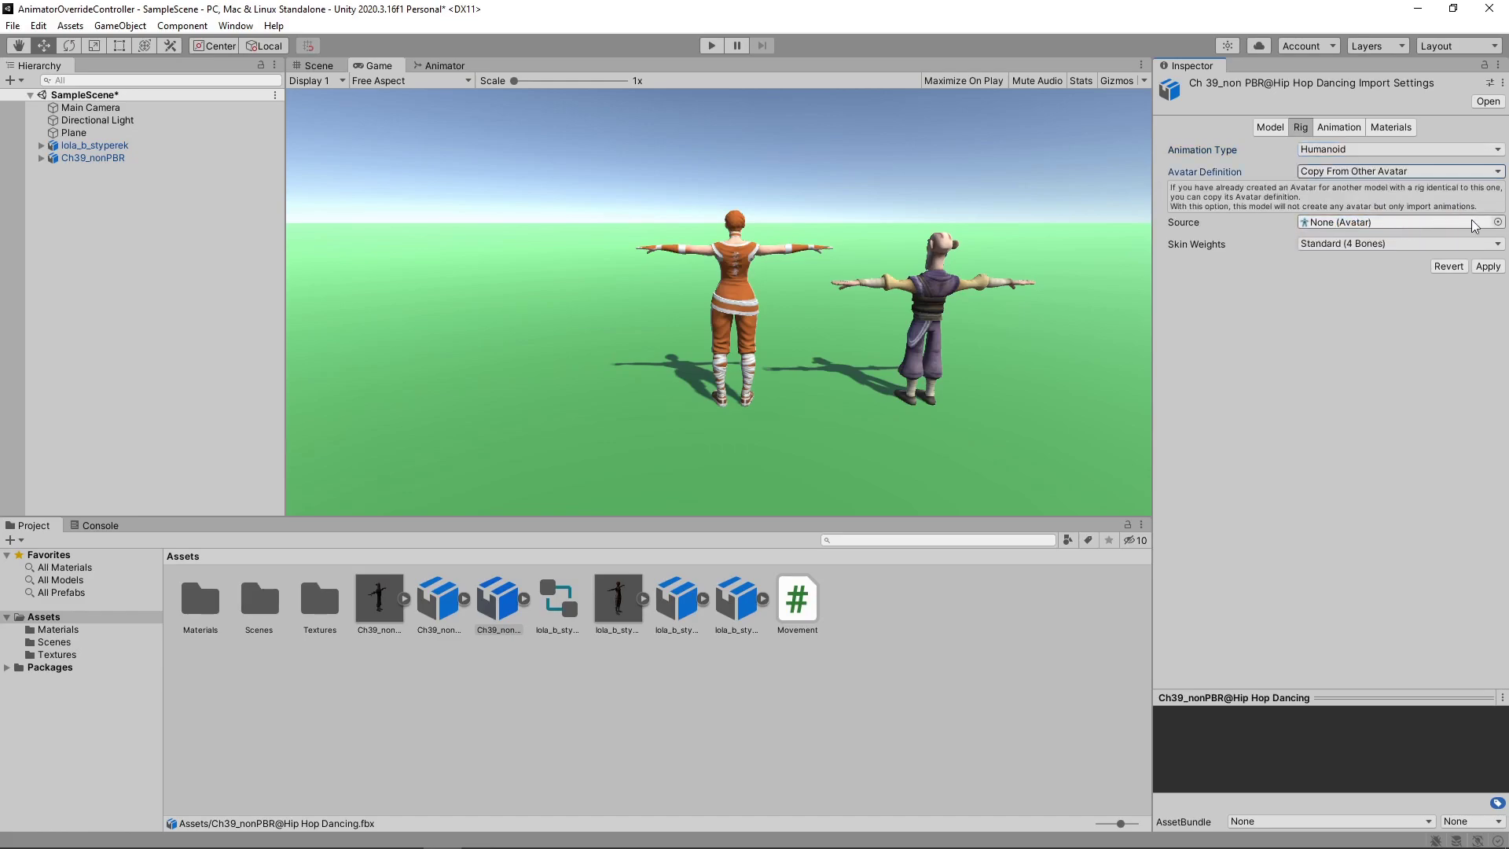
click(1498, 223)
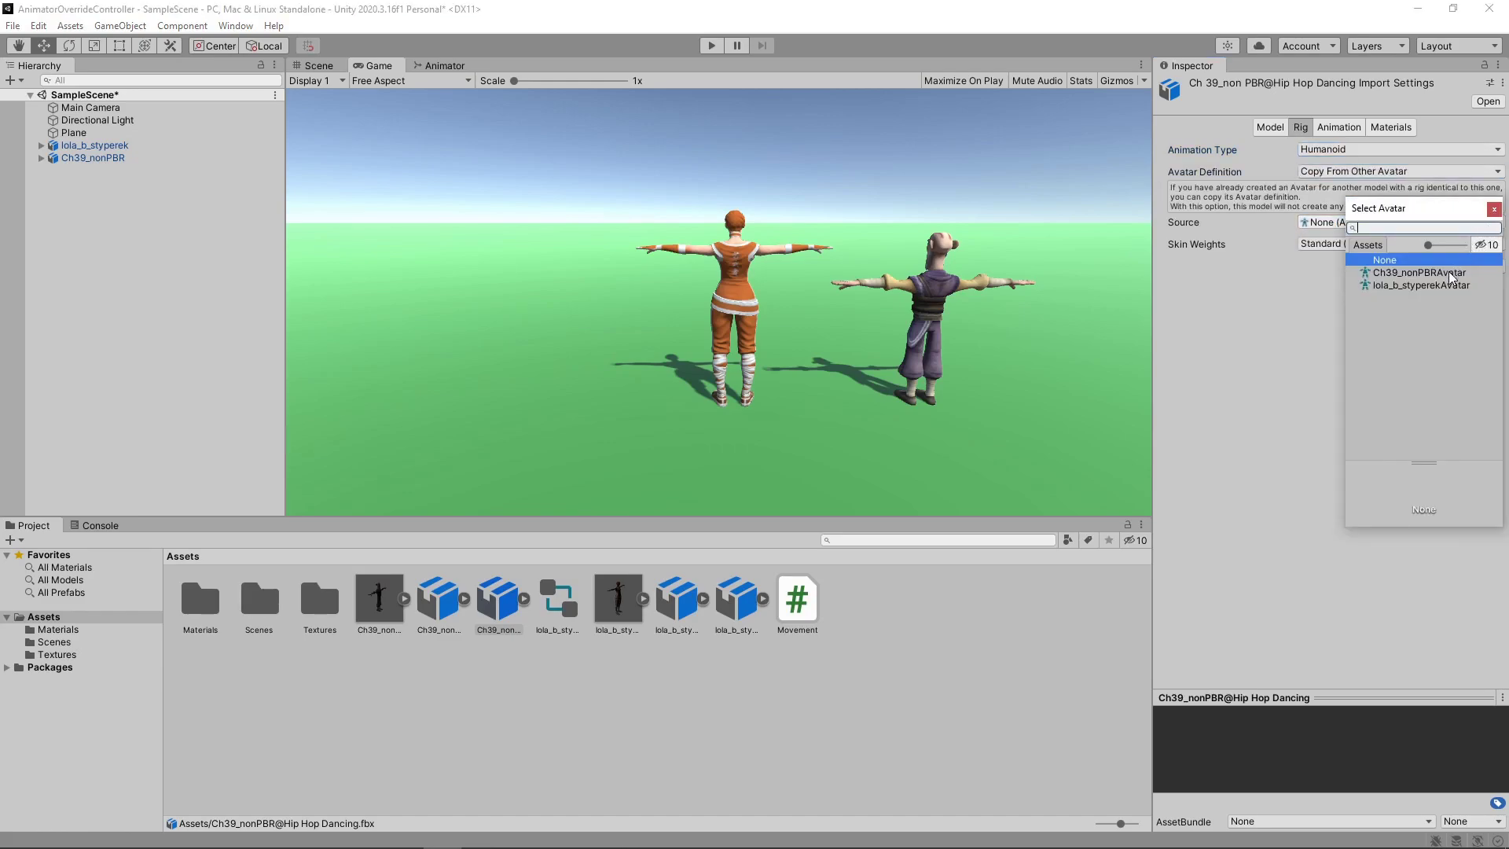
double_click(1419, 273)
click(1487, 267)
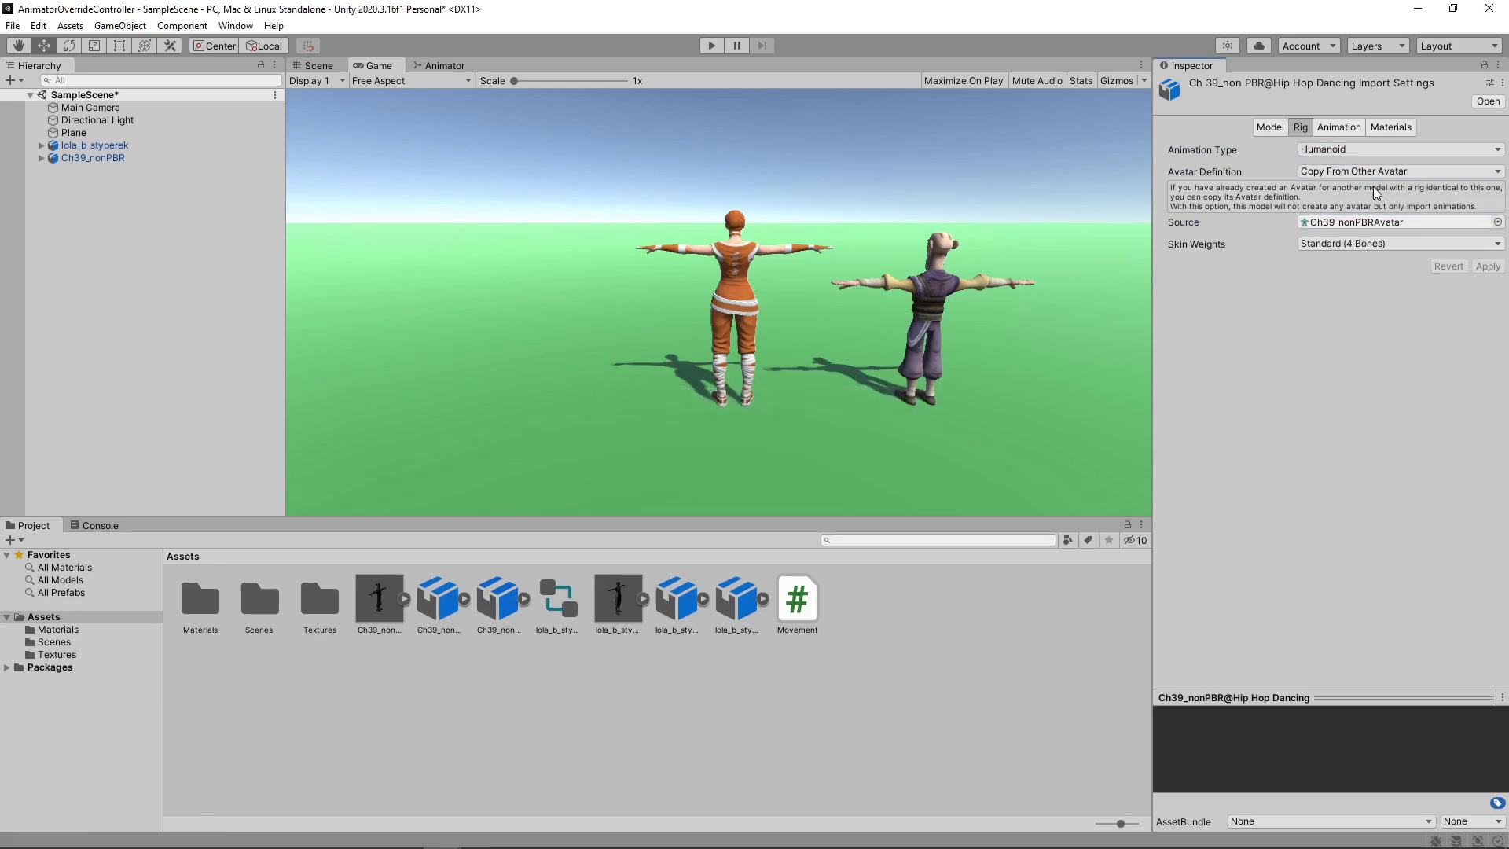
- Enable Loop Time, Loop Pose and Bake Into Pose (Y) on the Hip Hop Dancing clip and apply
click(1341, 140)
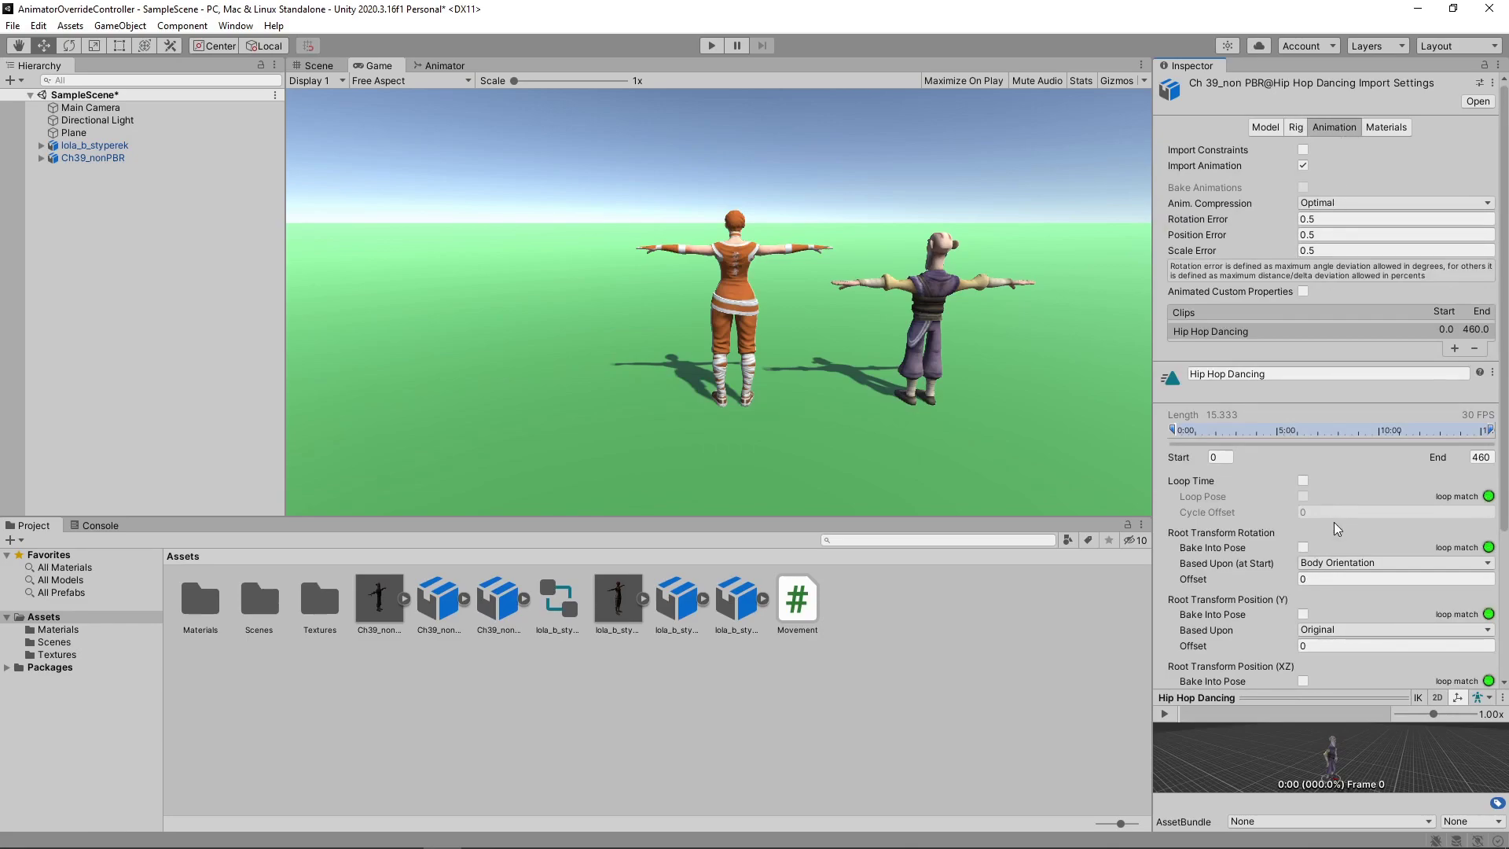
click(1303, 481)
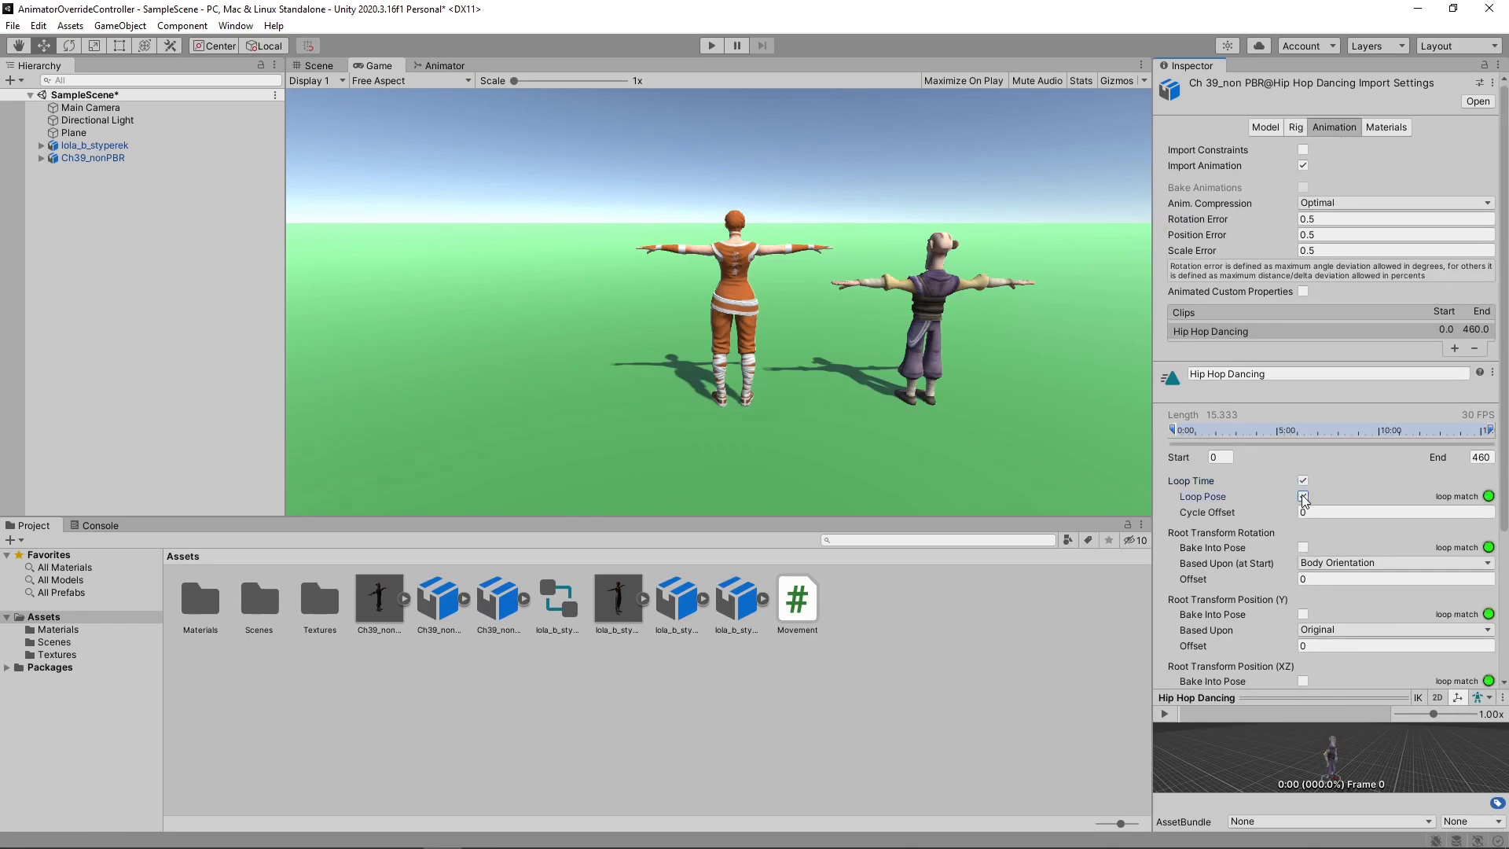
click(1303, 497)
click(1303, 615)
scroll(1341, 596, down, 5)
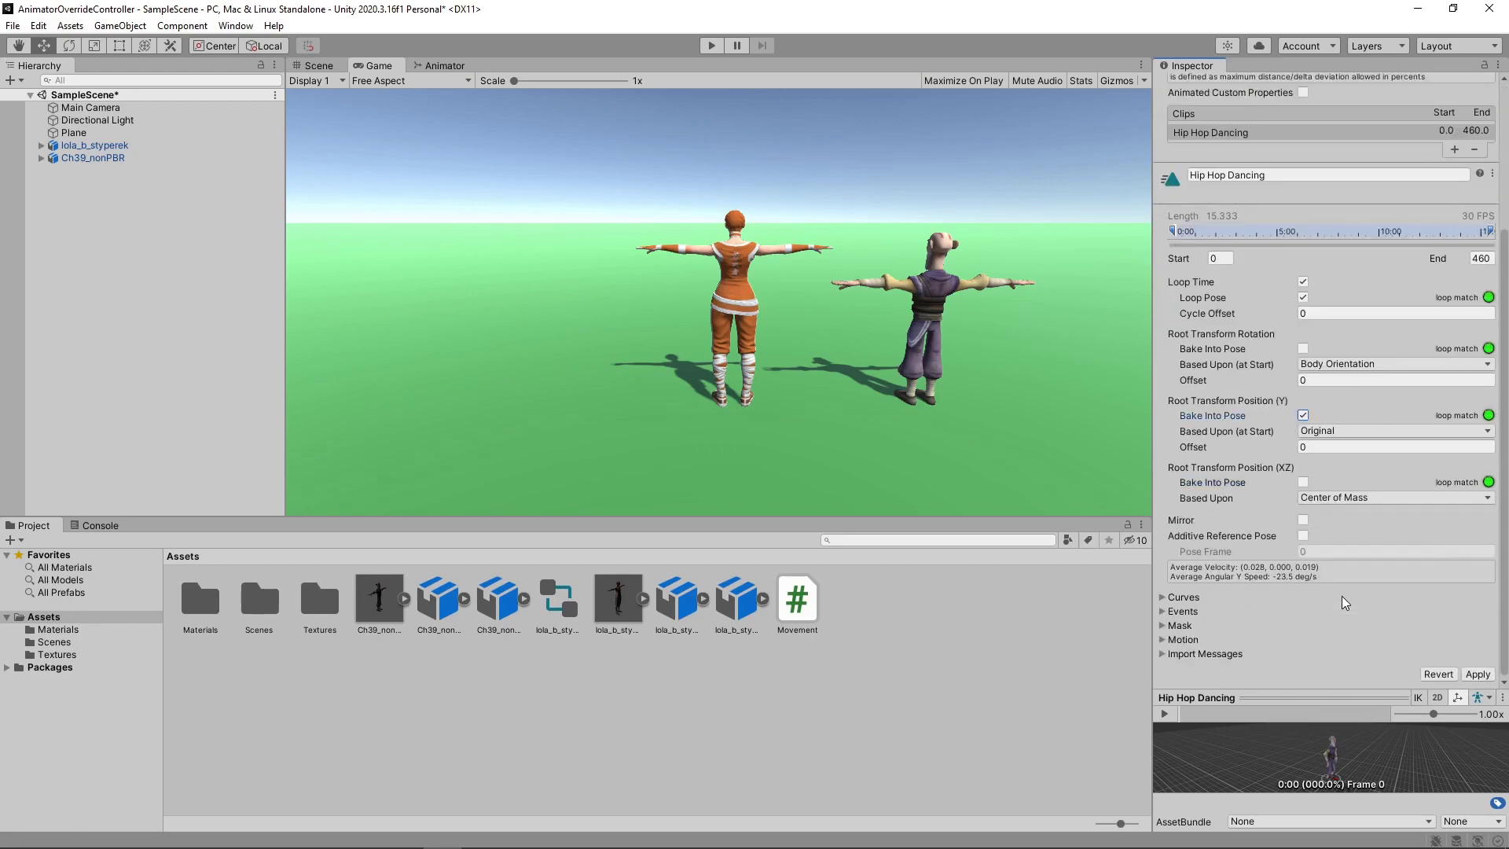
click(1476, 675)
- Set the Drunk Walk rig to Humanoid, copying the Ch39_nonPBRAvatar avatar, and apply
click(446, 604)
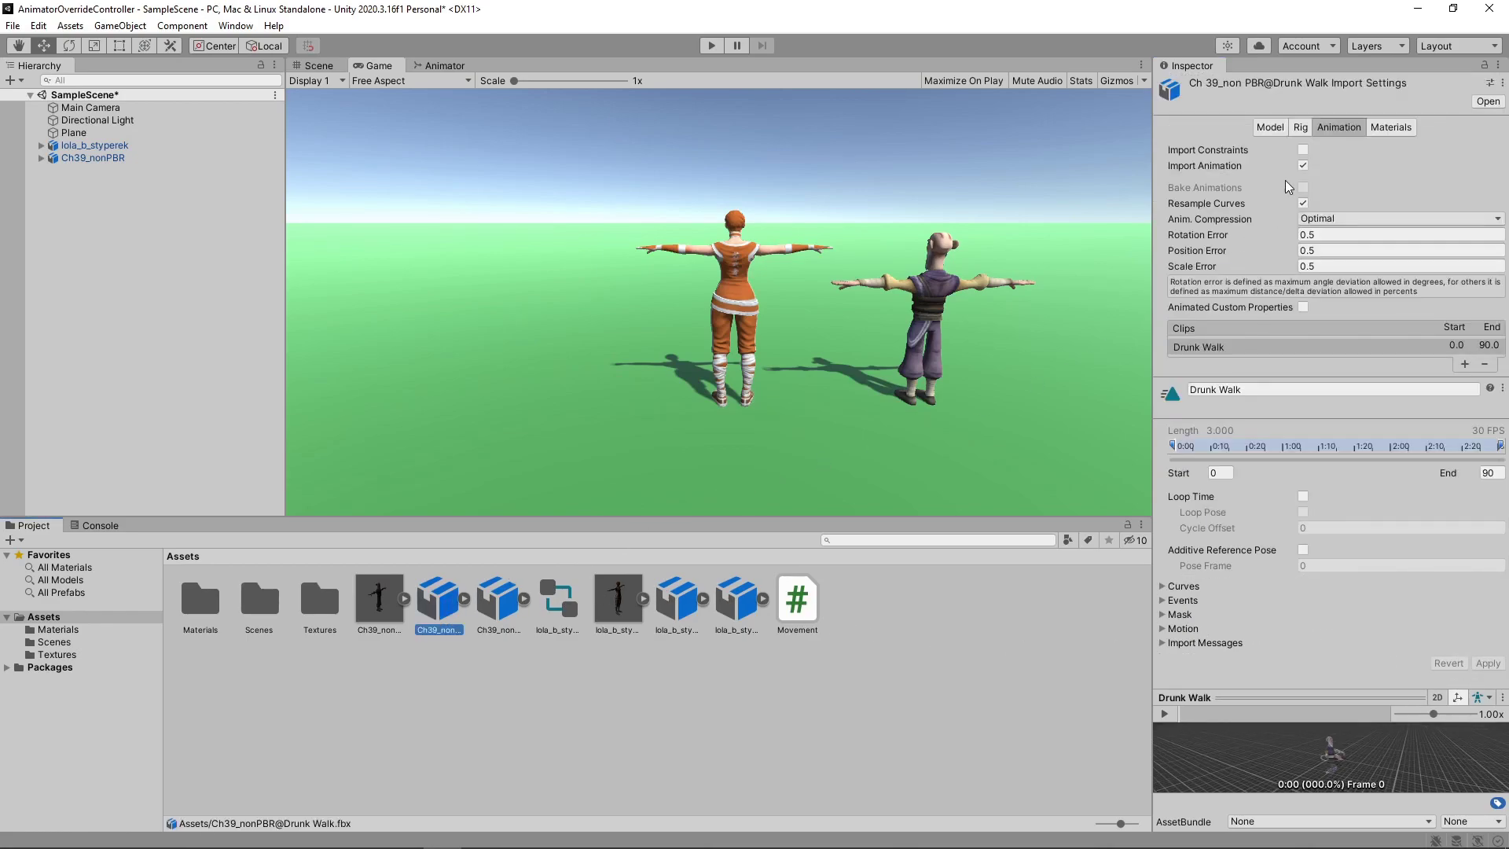
click(1300, 128)
click(1327, 150)
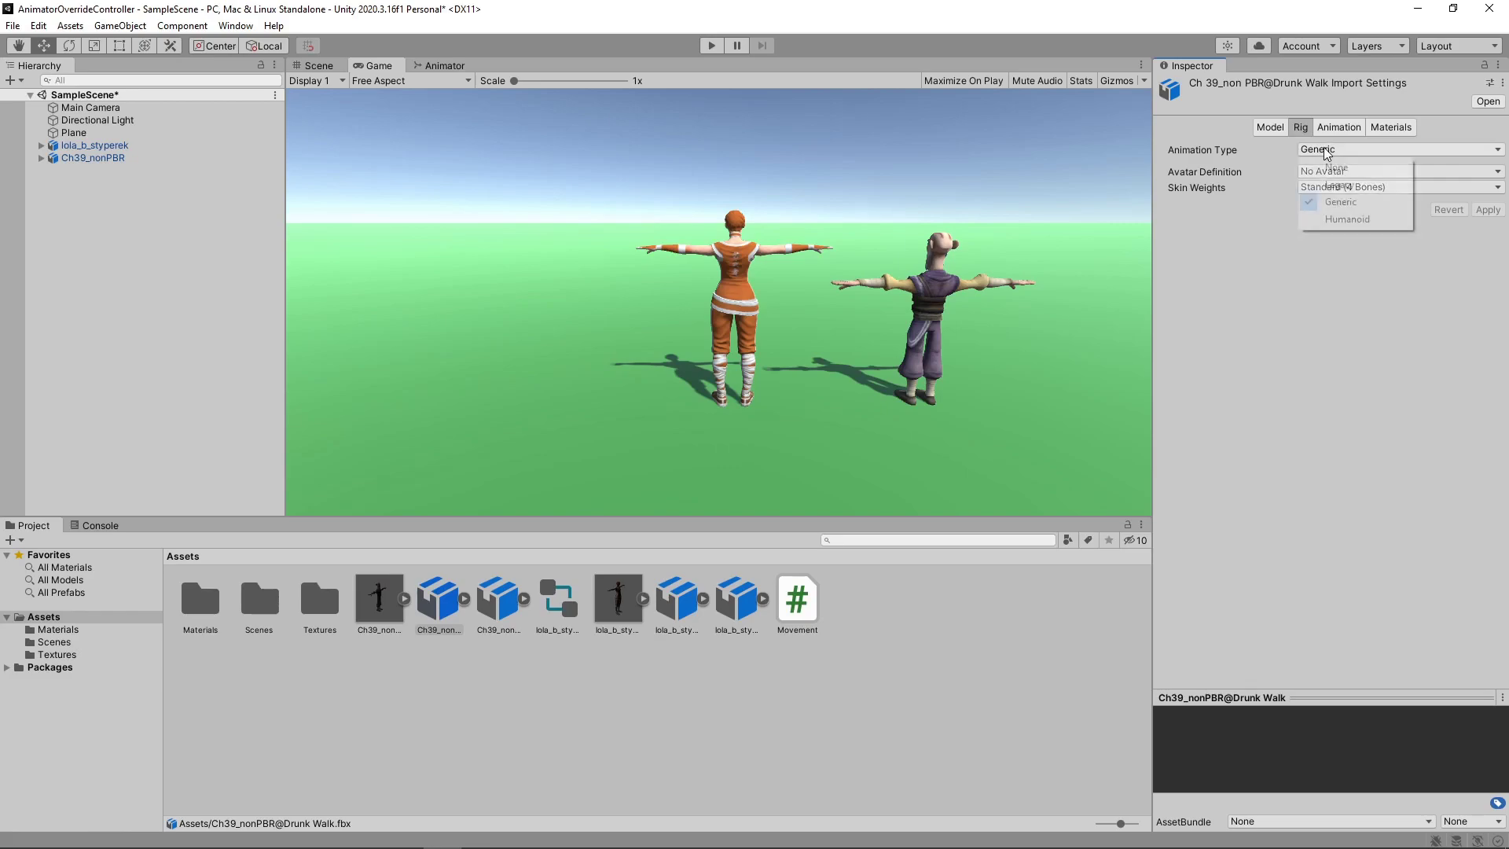
click(1336, 221)
click(1350, 173)
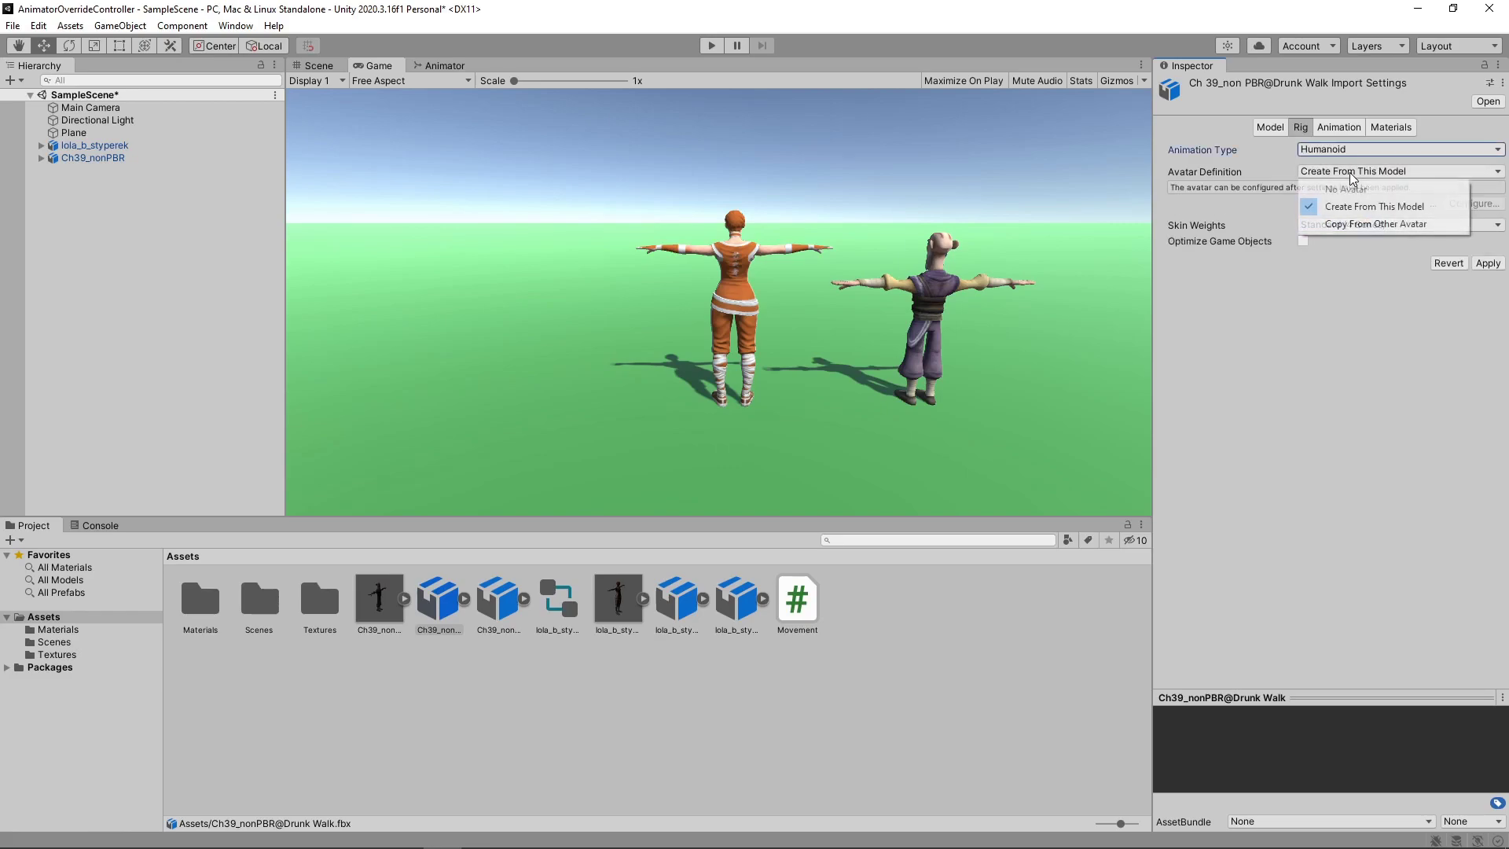
click(1364, 213)
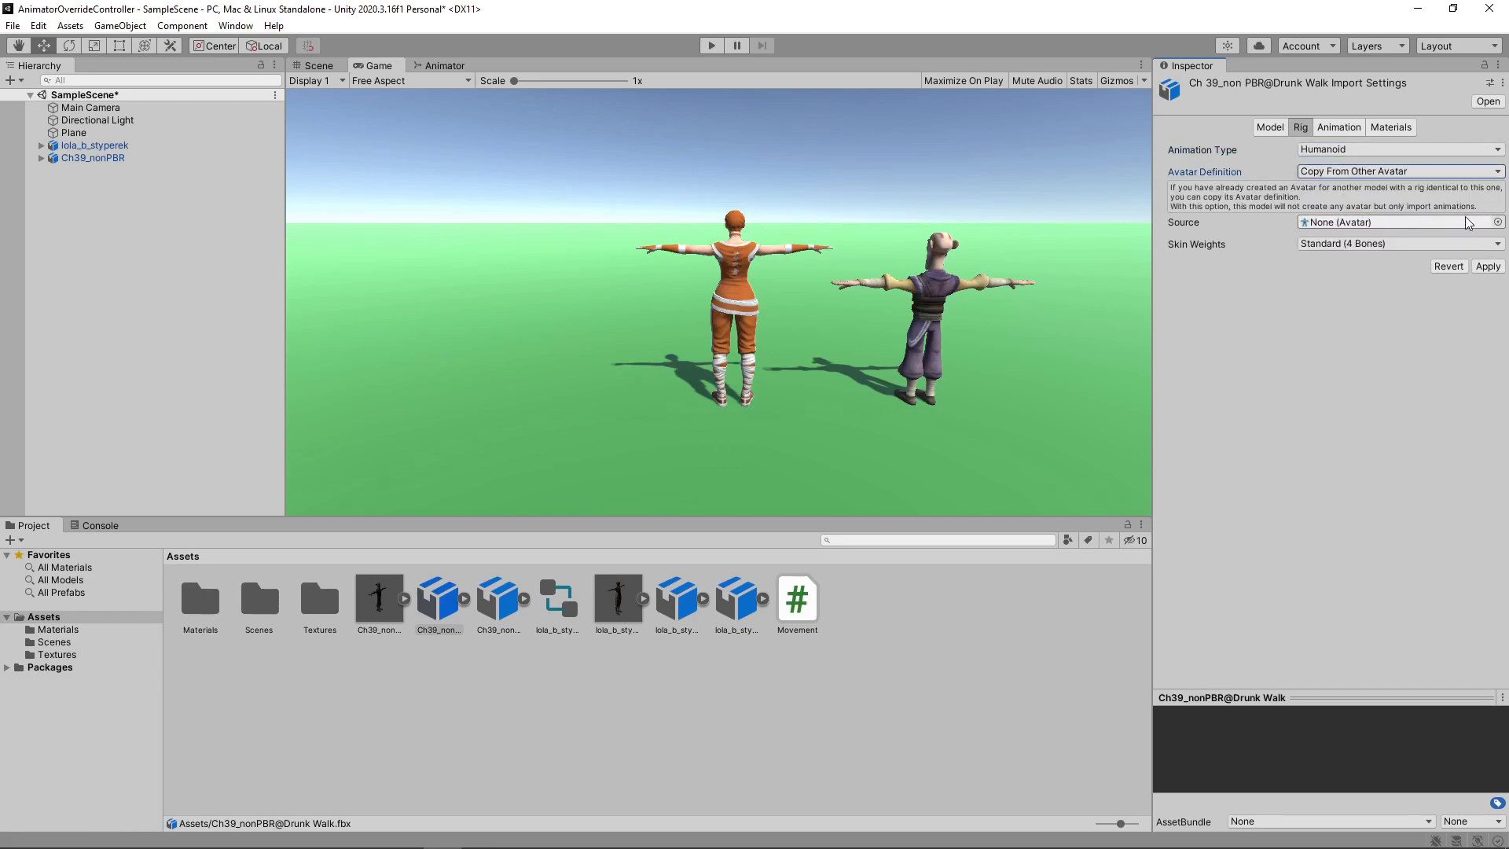
click(1498, 222)
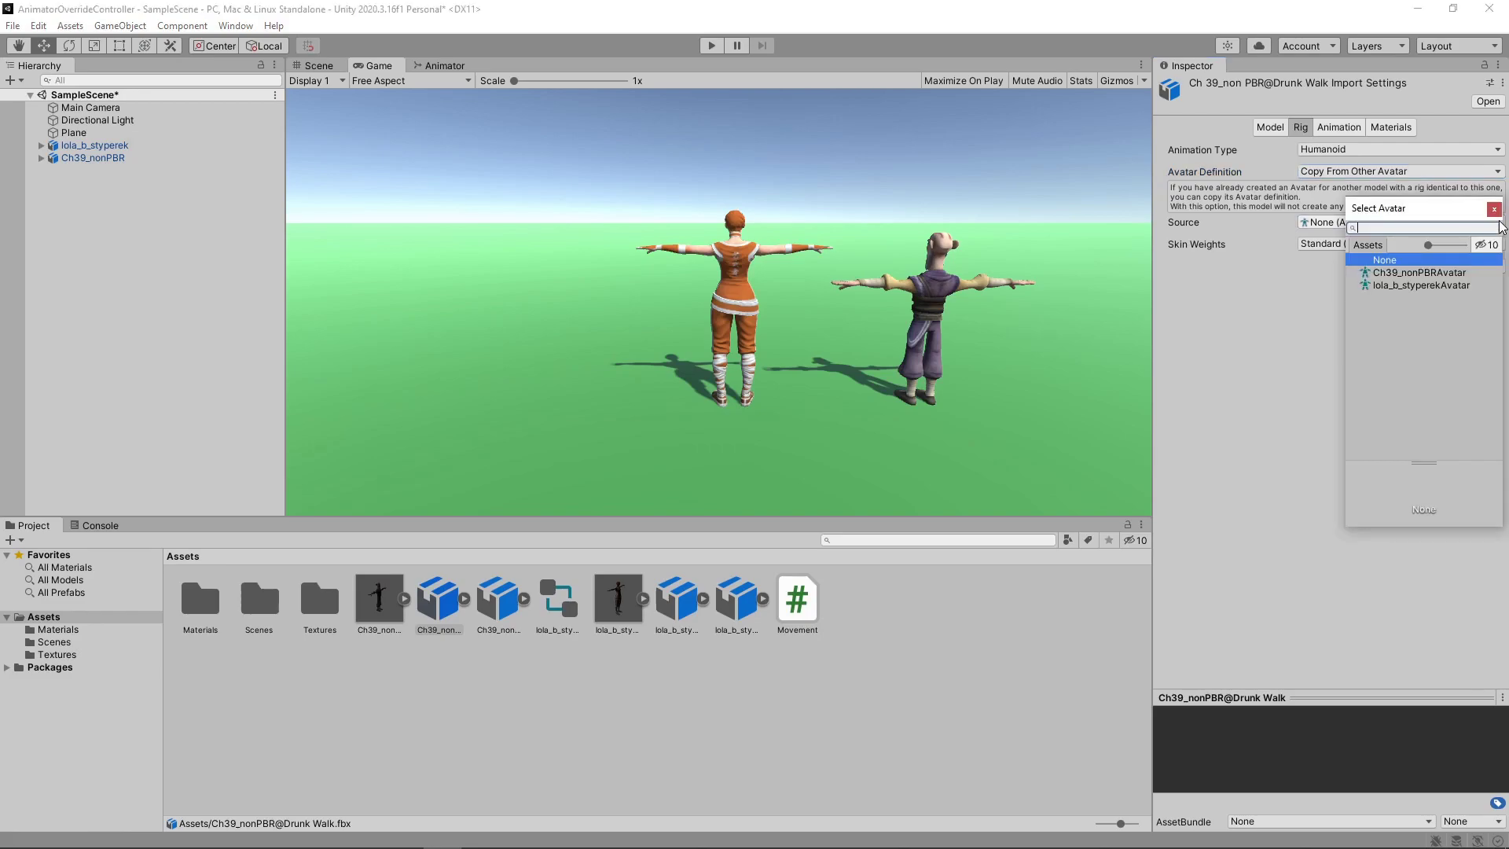
double_click(1435, 272)
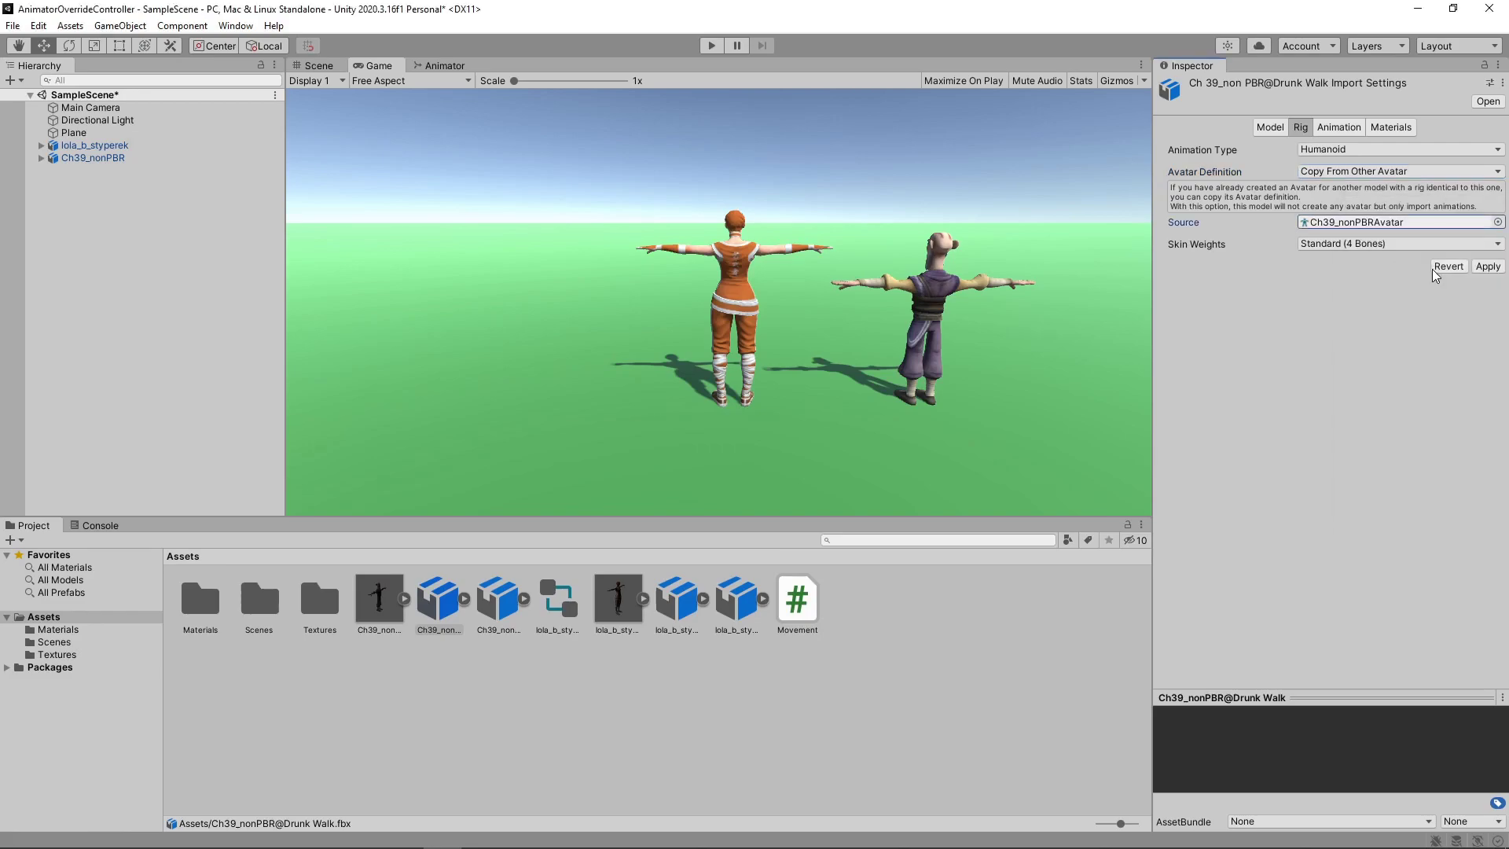
click(1485, 265)
- Enable Loop Time, Loop Pose and Bake Into Pose (Y) on the Drunk Walk clip and apply
click(1334, 128)
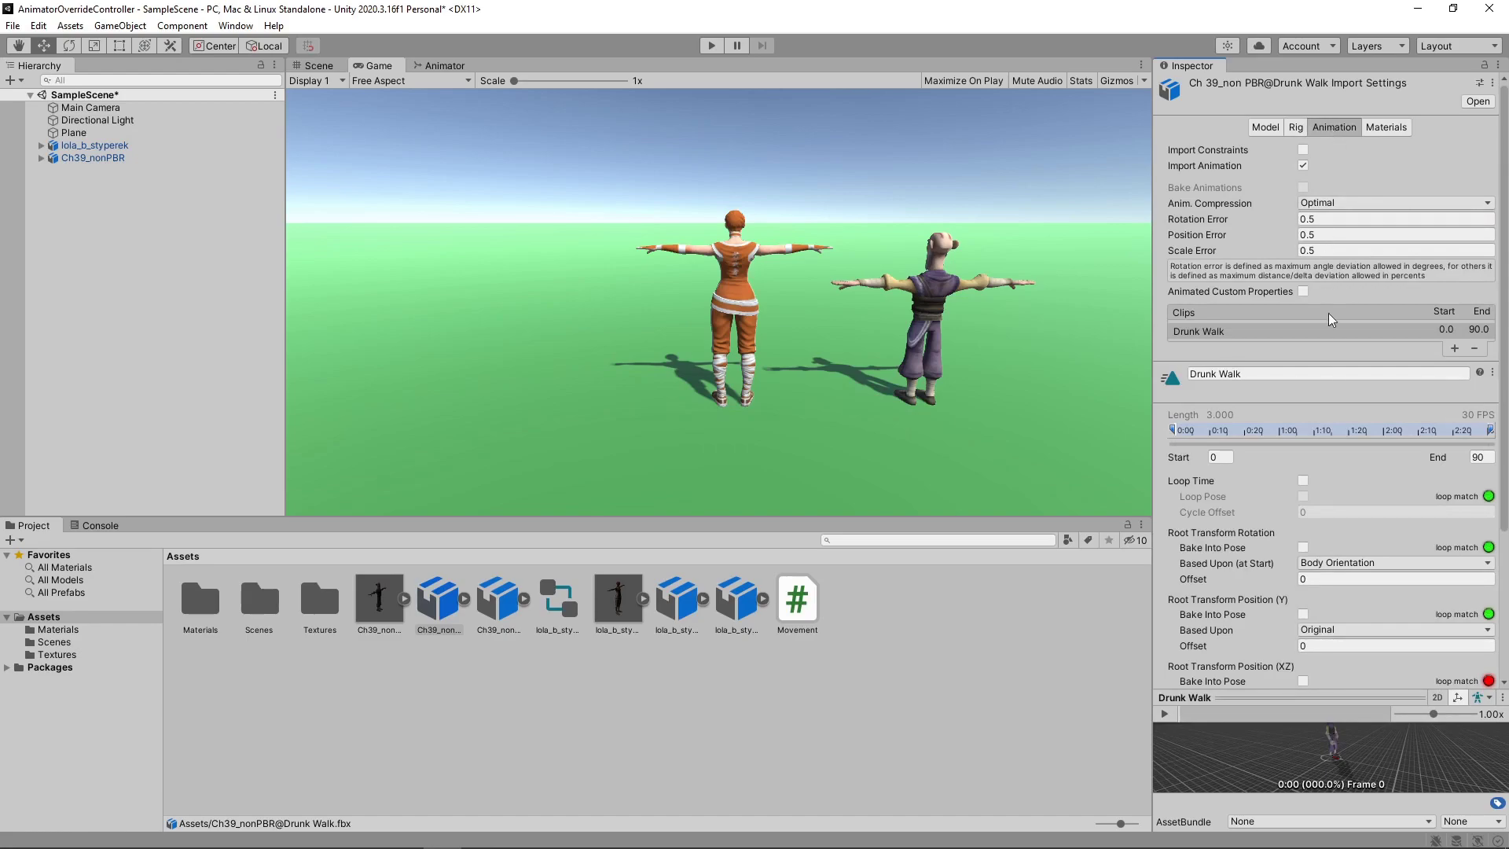
click(1303, 480)
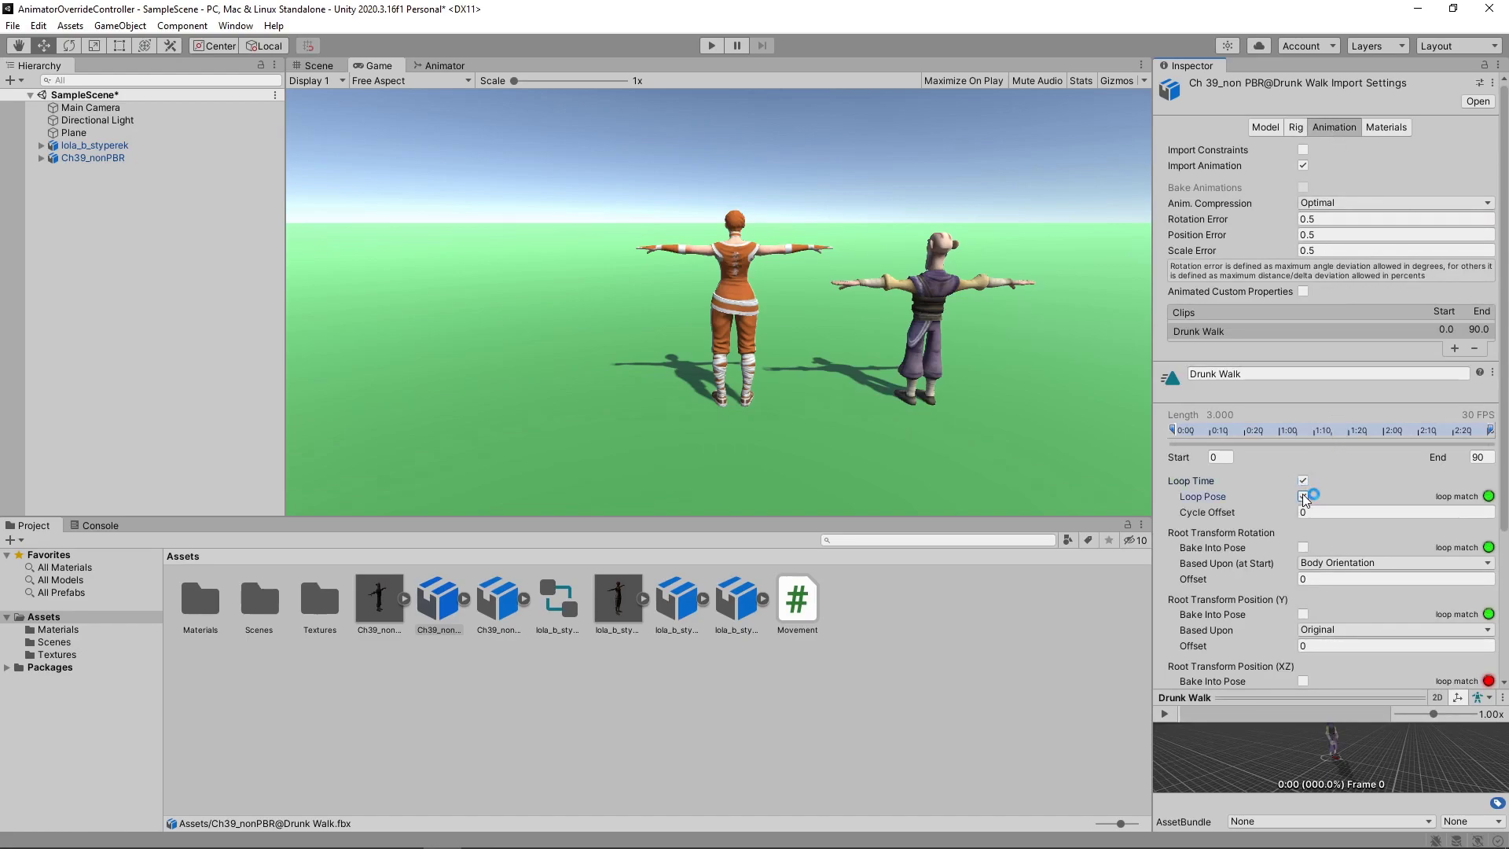
click(1303, 496)
click(1302, 613)
scroll(1393, 578, down, 3)
click(1476, 674)
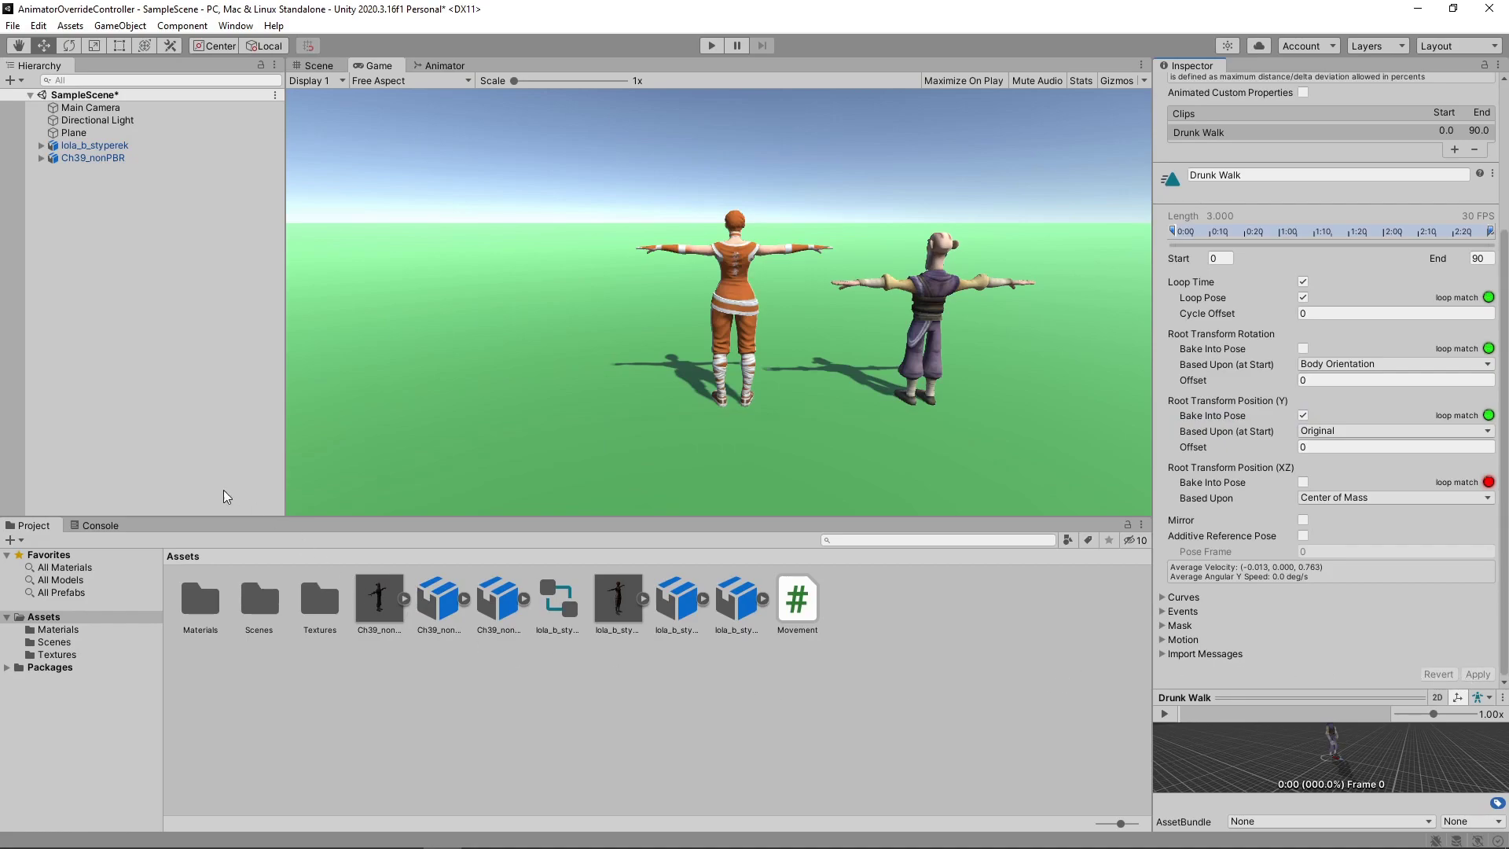
- Create an Animator Override Controller named Drunk Override based on the existing character controller
click(24, 542)
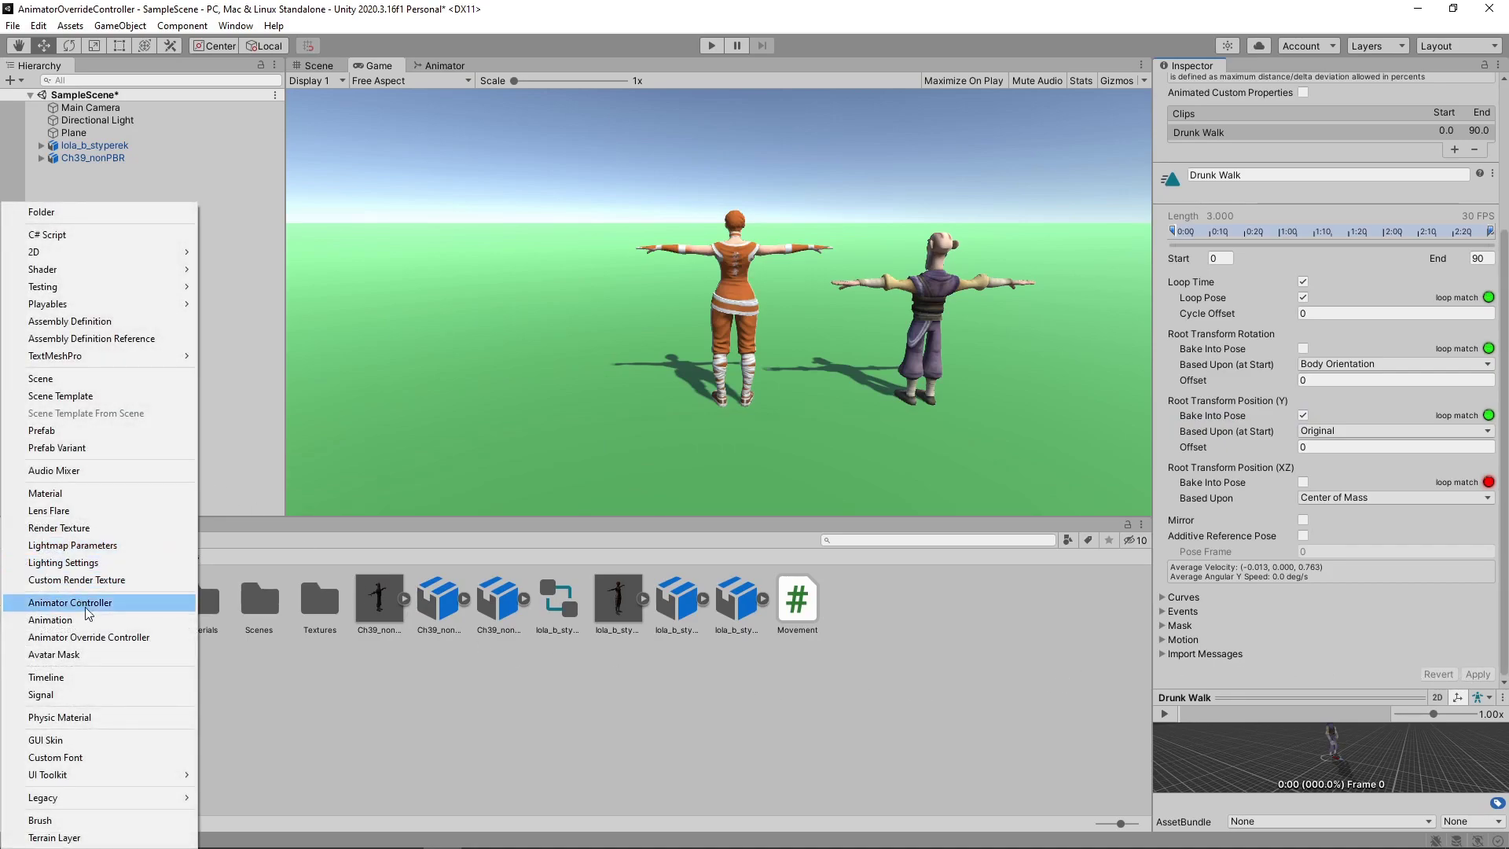
click(110, 637)
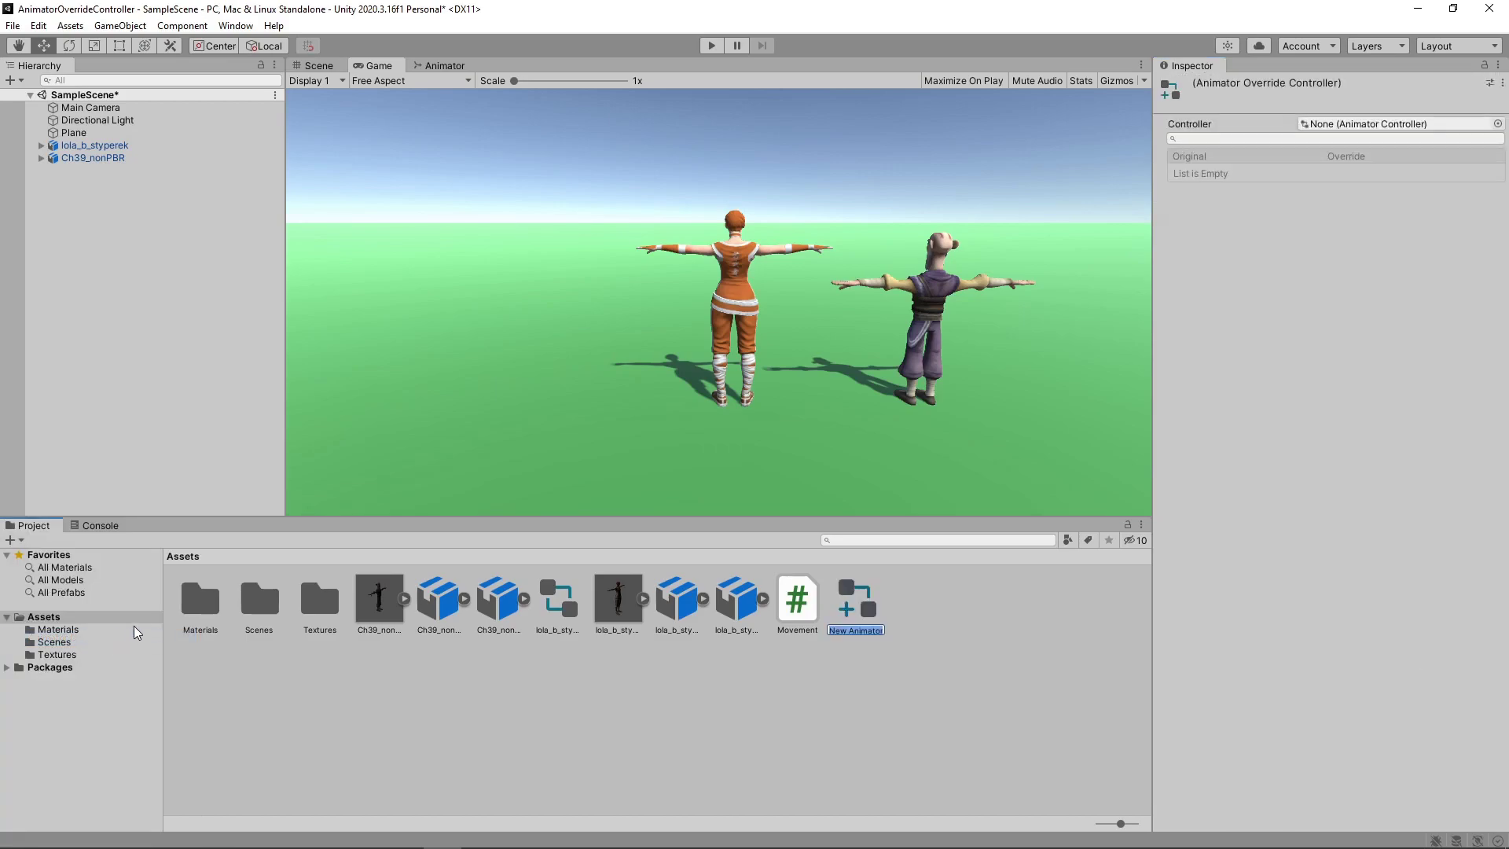
text(Dr)
text(unk Override)
key(Return)
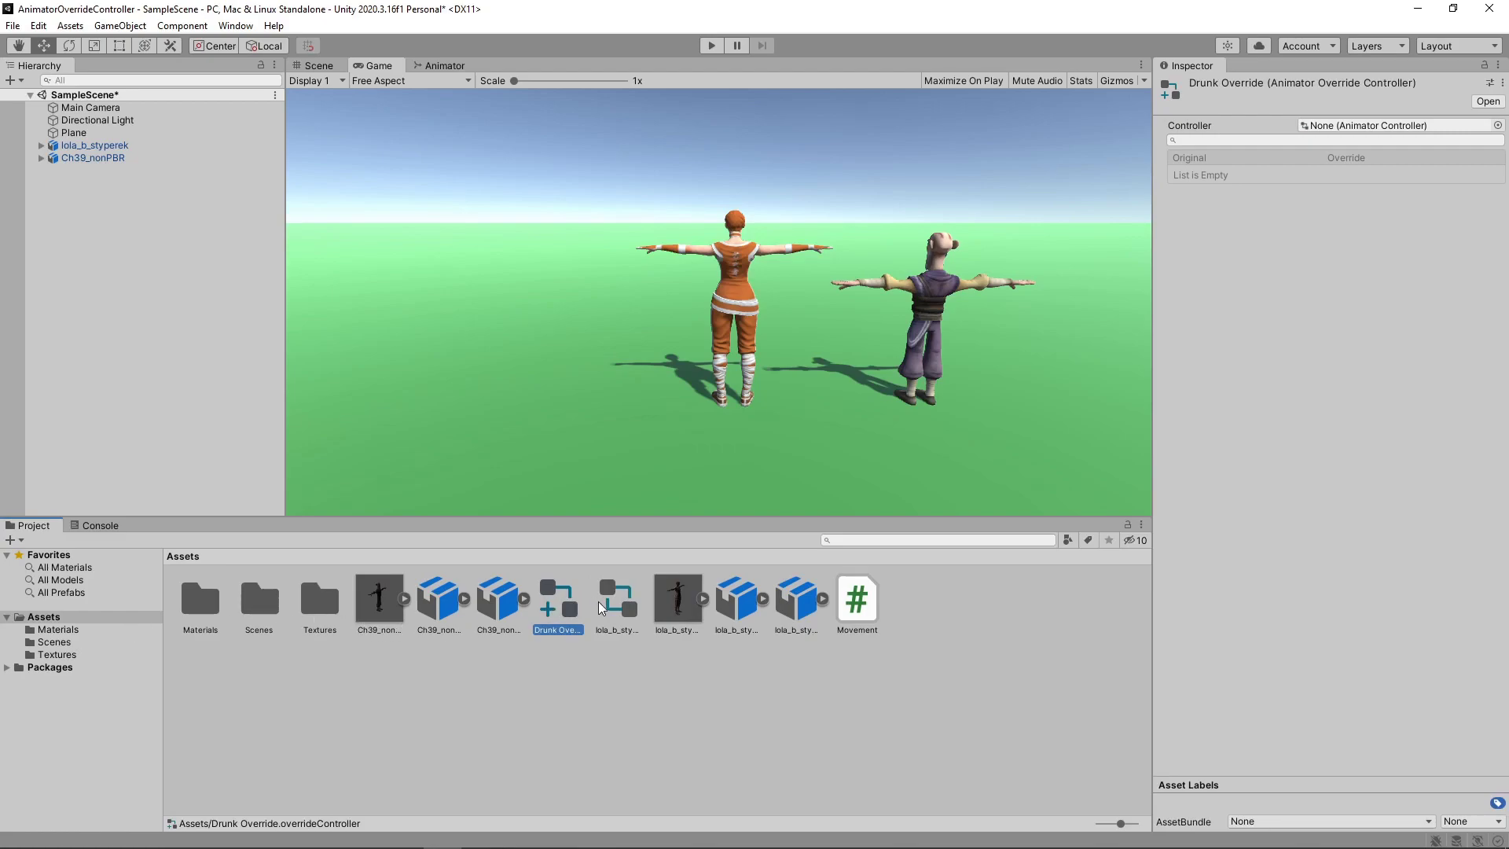
drag(612, 609, 1344, 133)
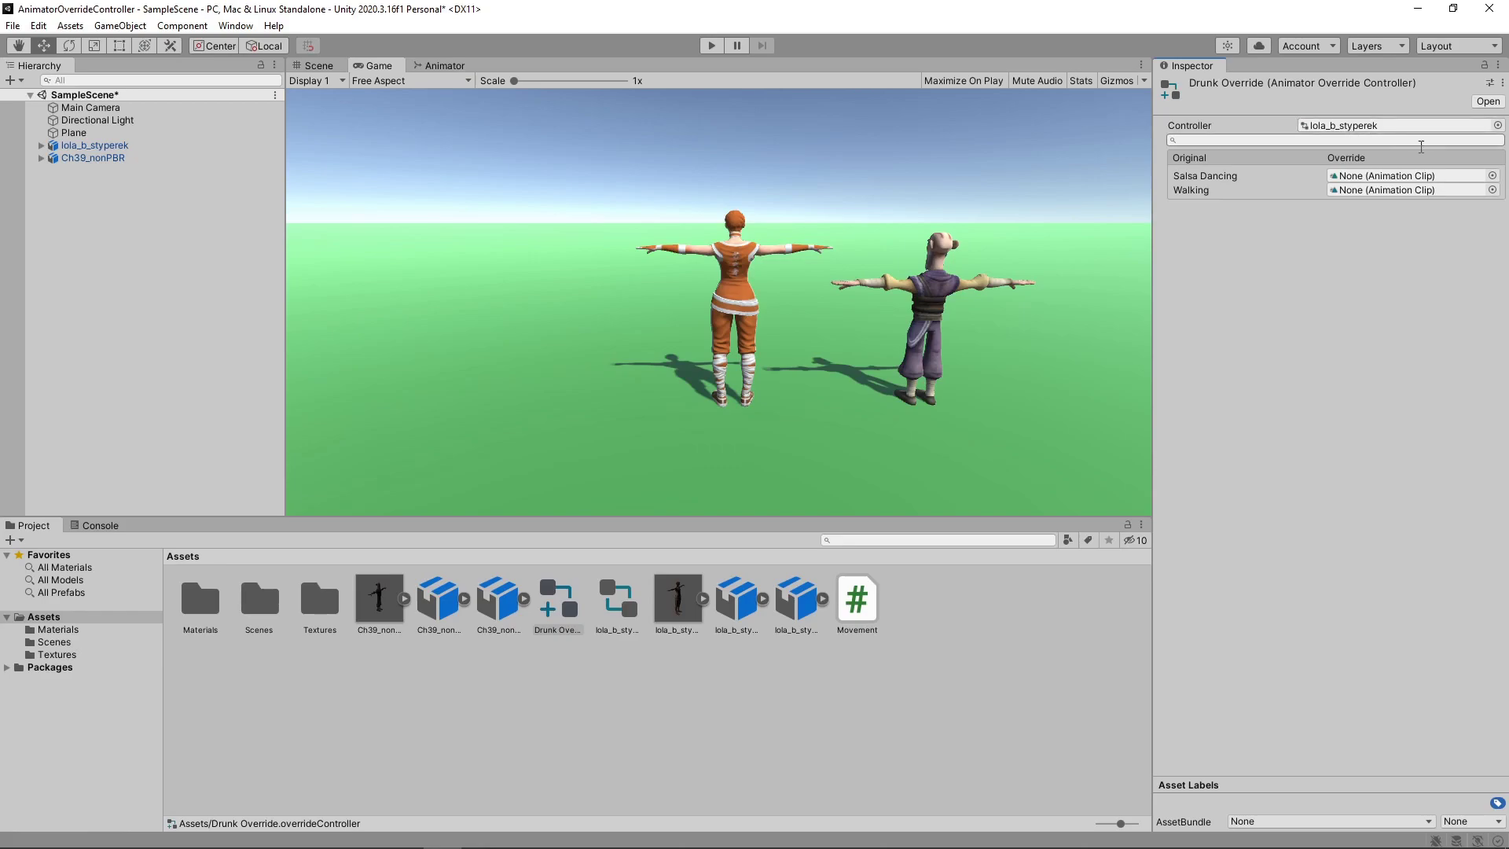
- Override Salsa Dancing with Hip Hop Dancing and Walking with Drunk Walk
click(1492, 176)
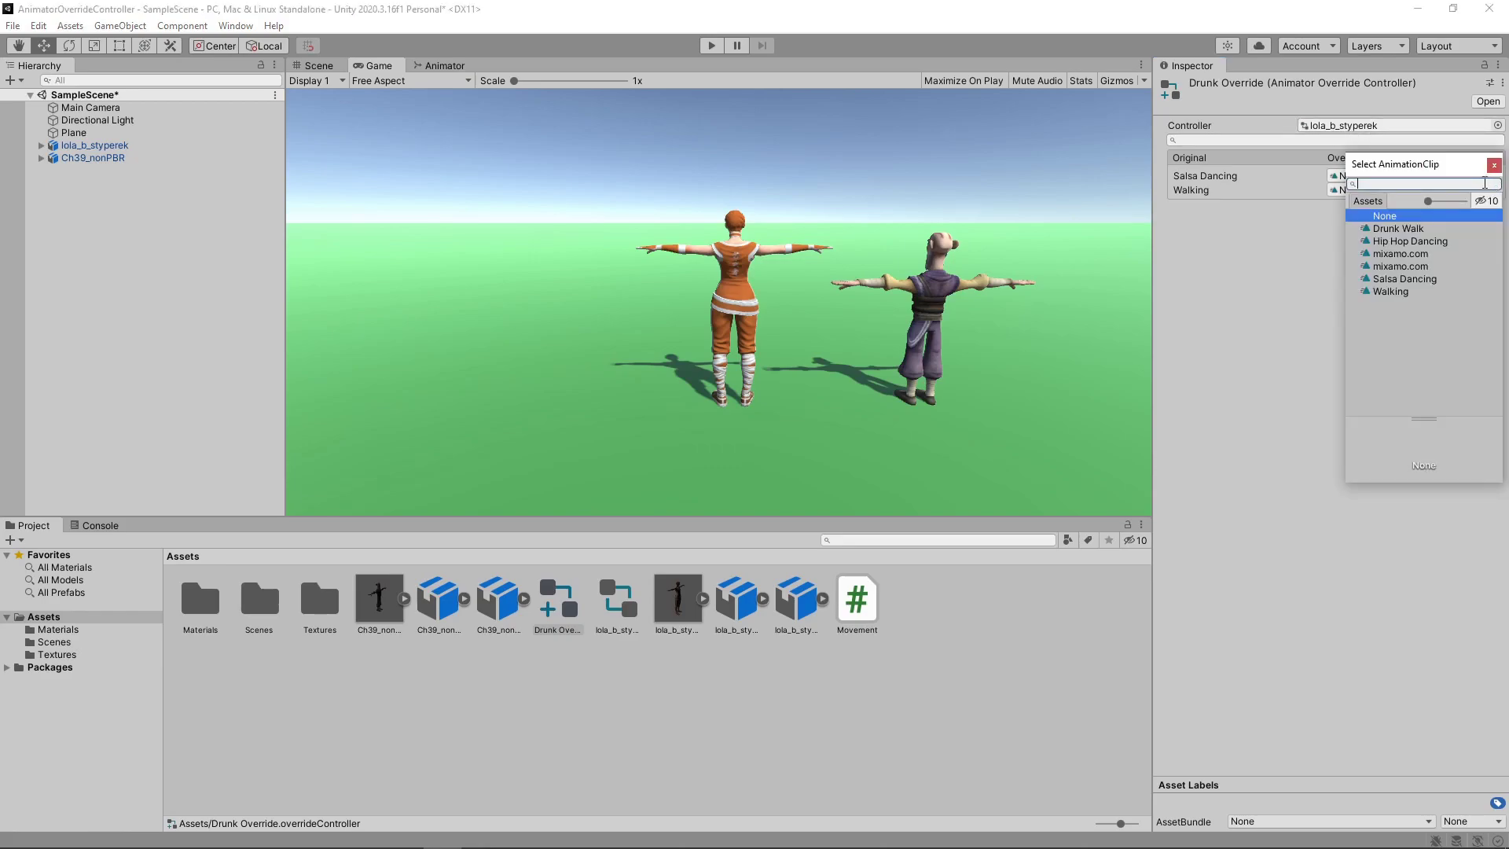
double_click(1428, 248)
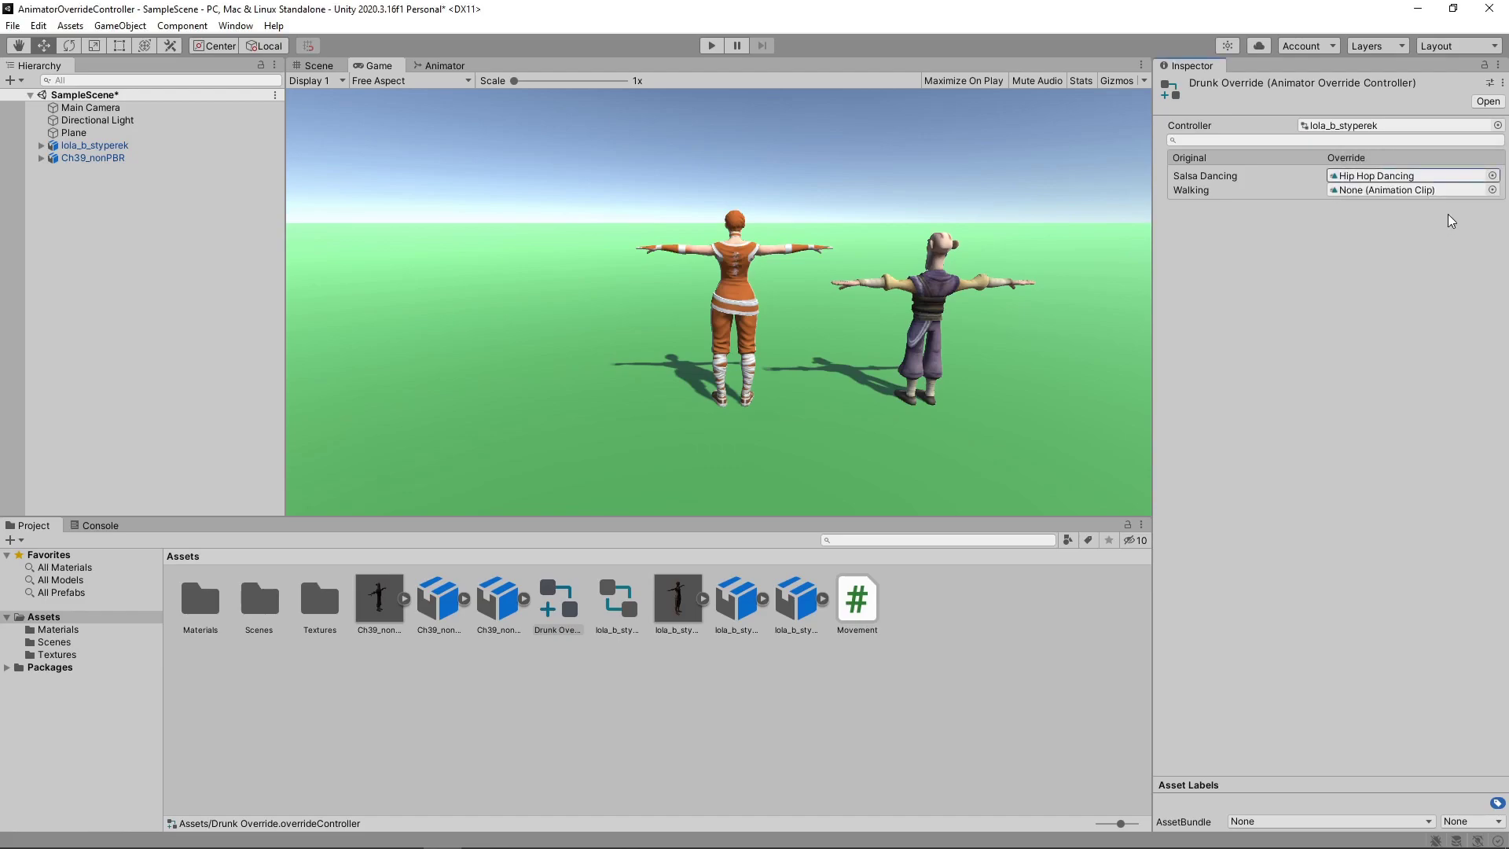
click(1492, 192)
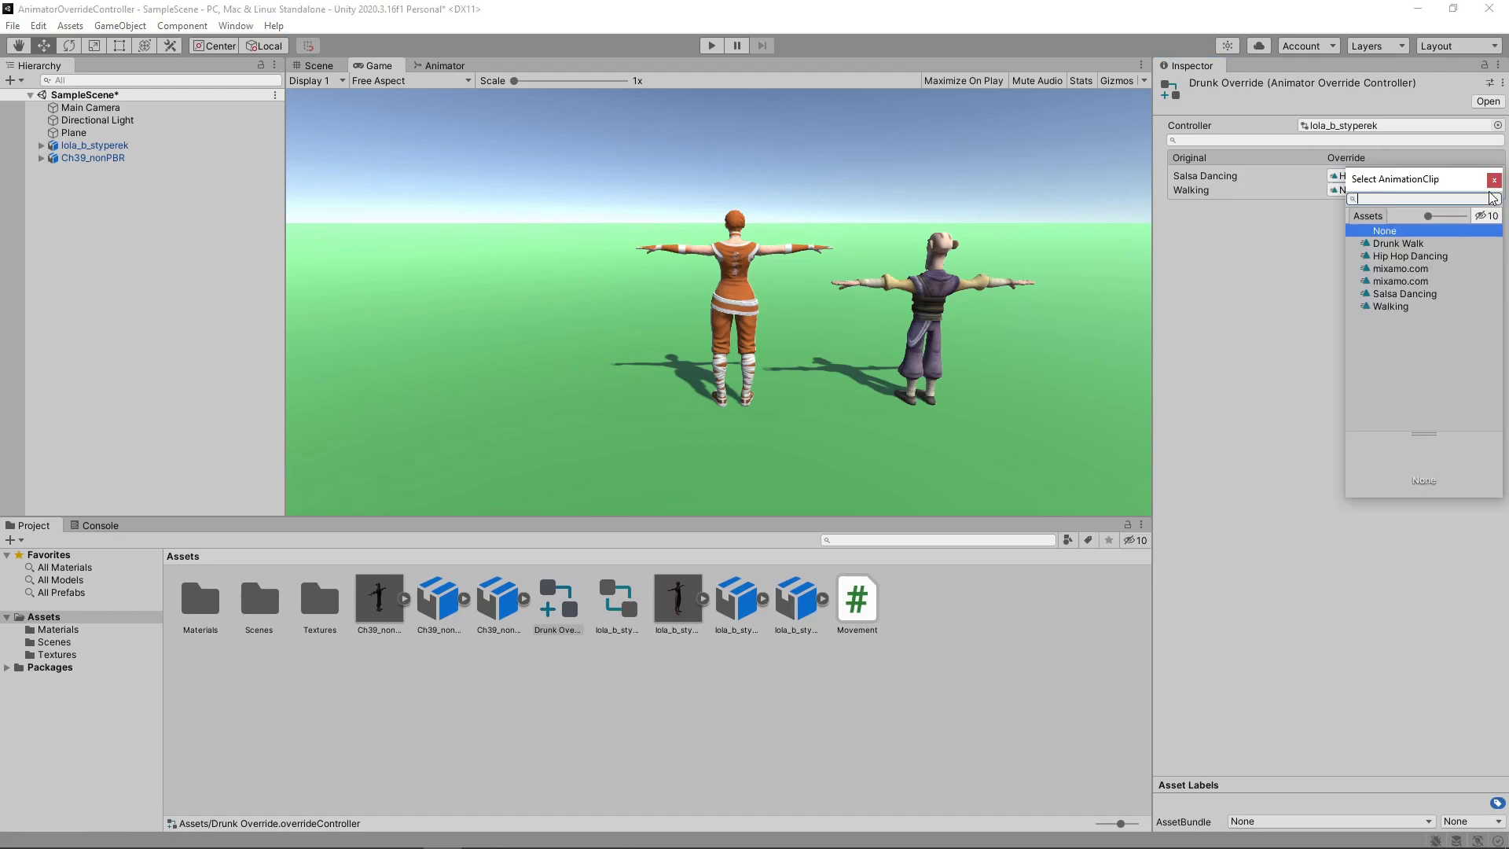
double_click(1417, 246)
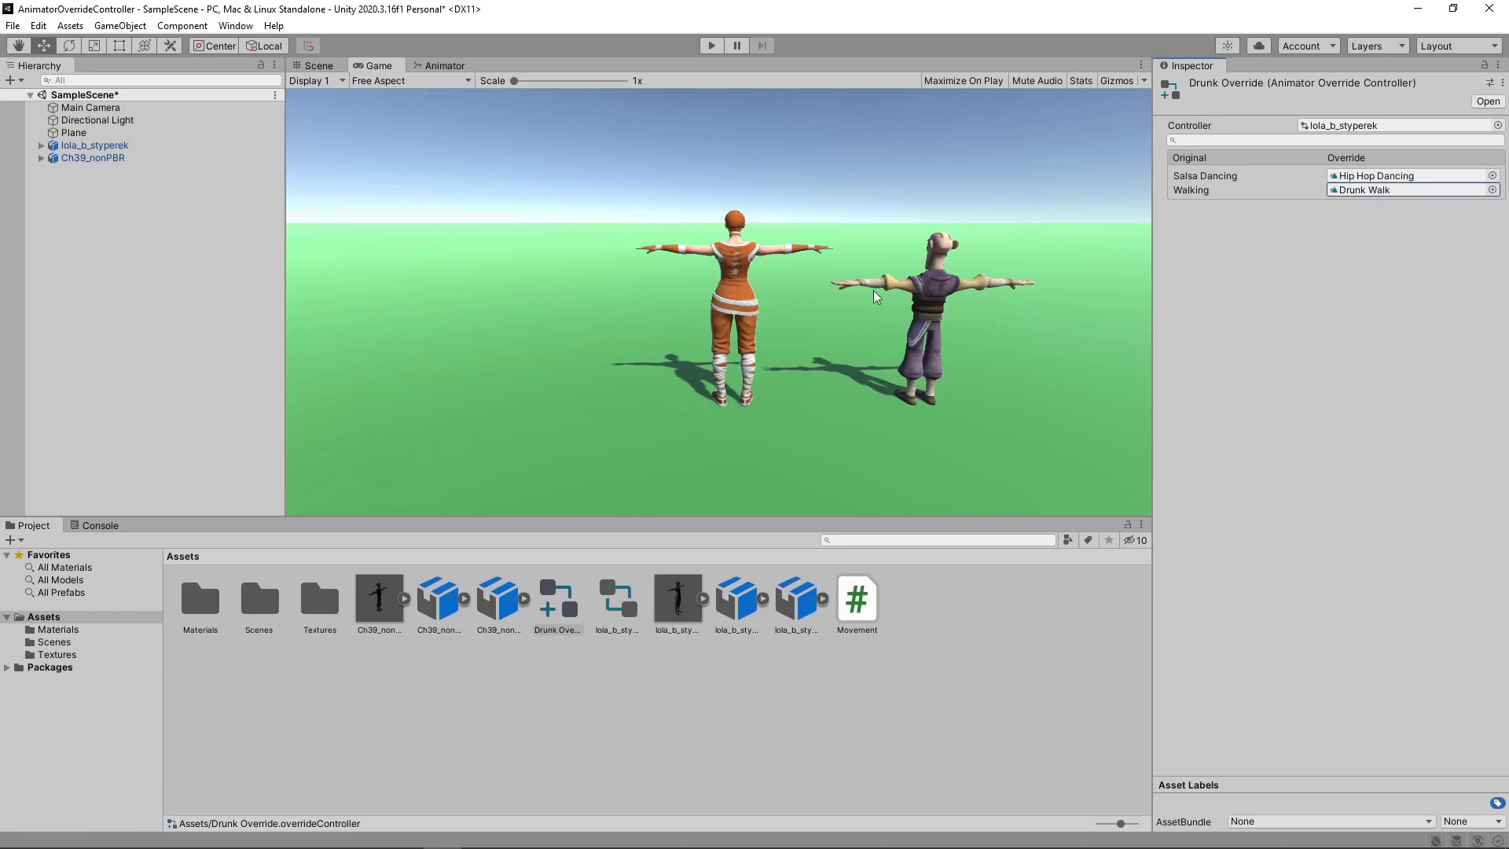
- Assign Drunk Override as the Animator Controller of Ch39_nonPBR
click(80, 160)
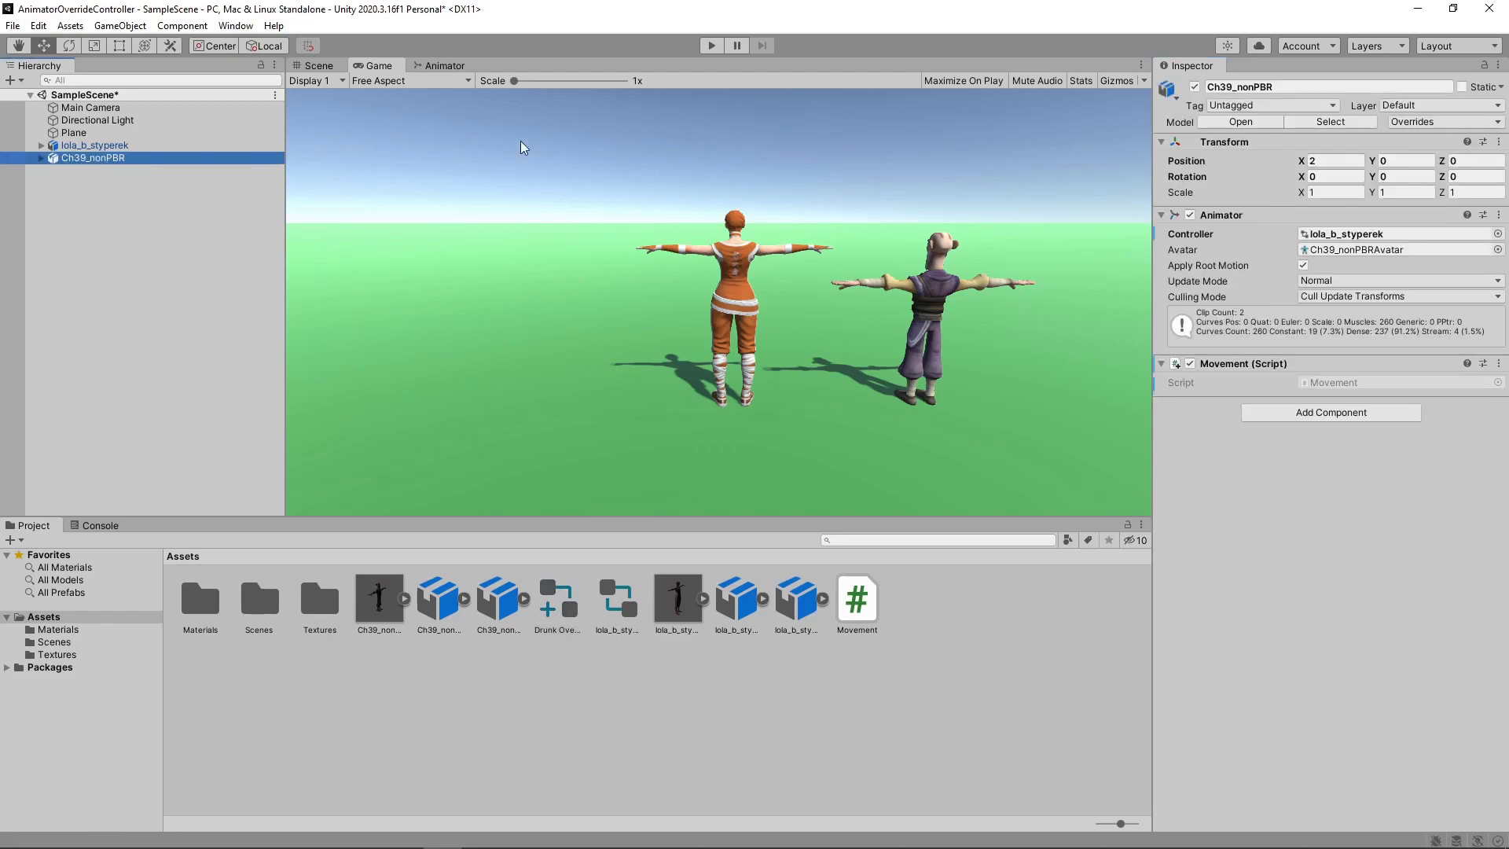
click(1498, 234)
double_click(1407, 283)
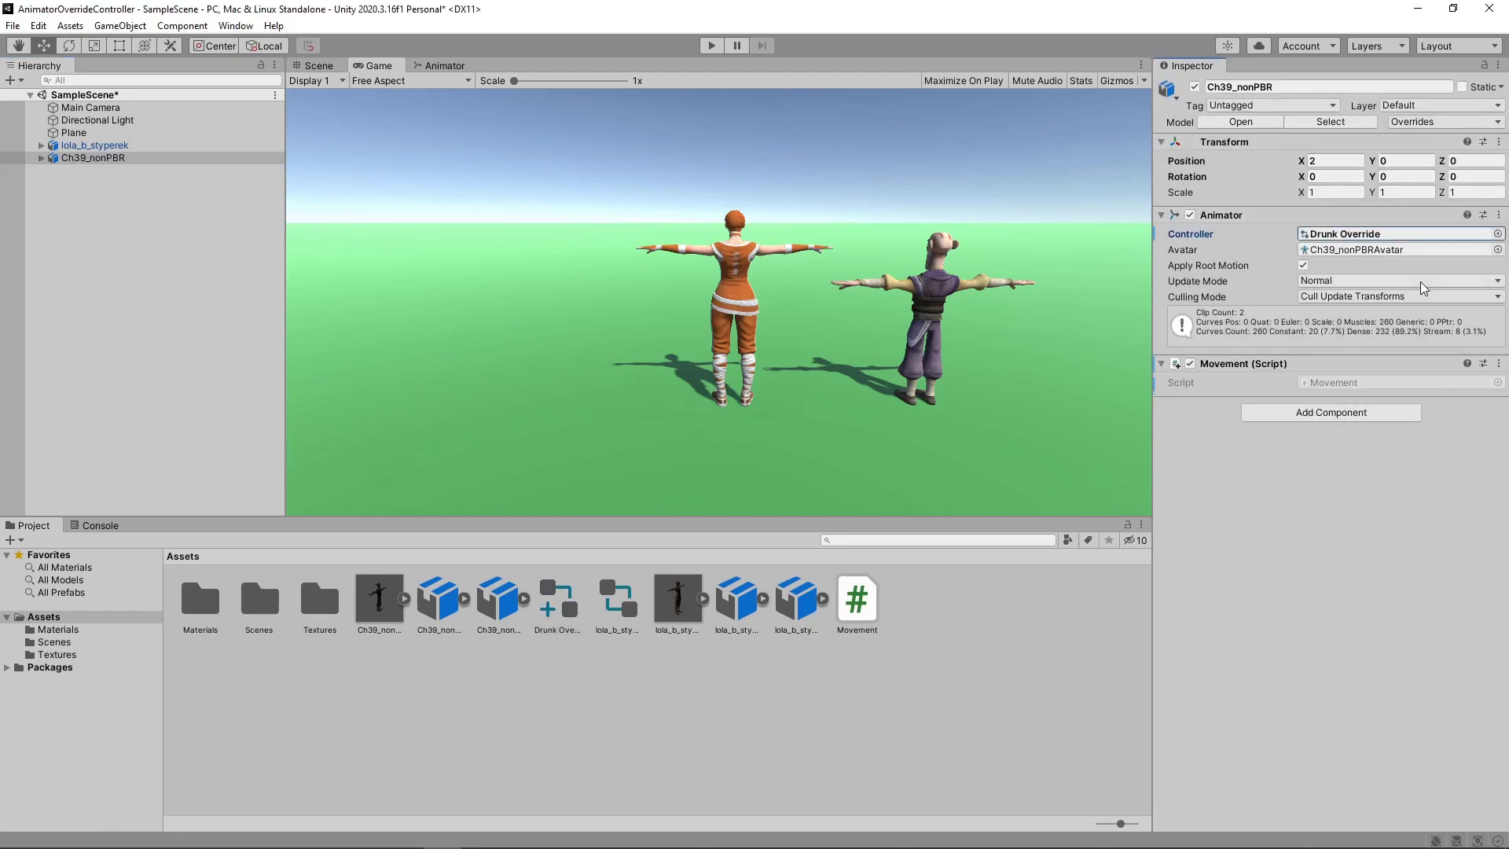
- Enter Play mode to watch Ch39_nonPBR animate with Drunk Override beside the other character
click(710, 45)
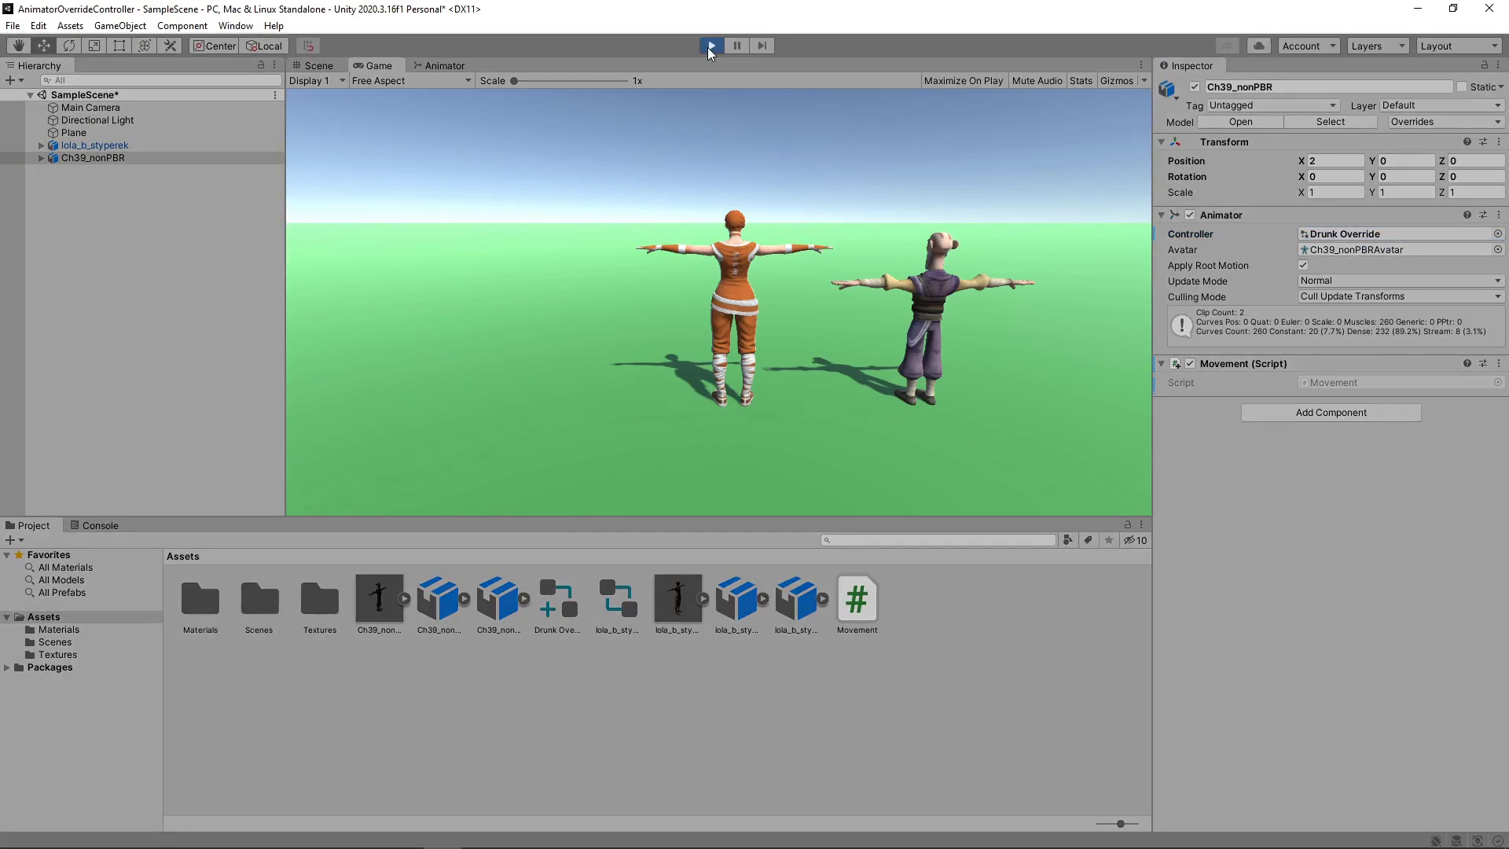